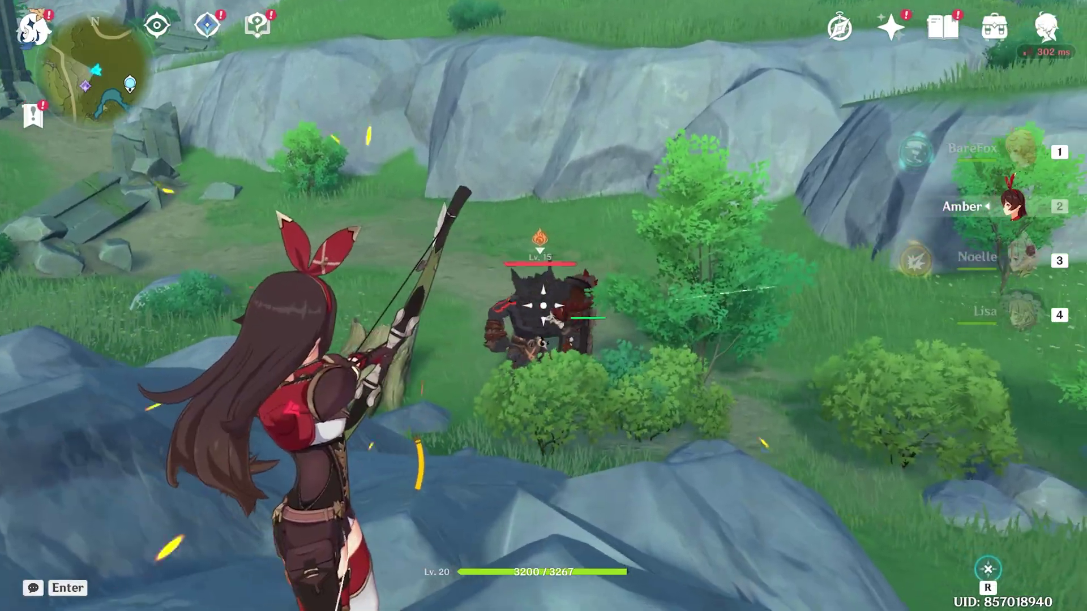
Run Amber off the rock toward the enemies and charge a bow shot at them.
key(w)
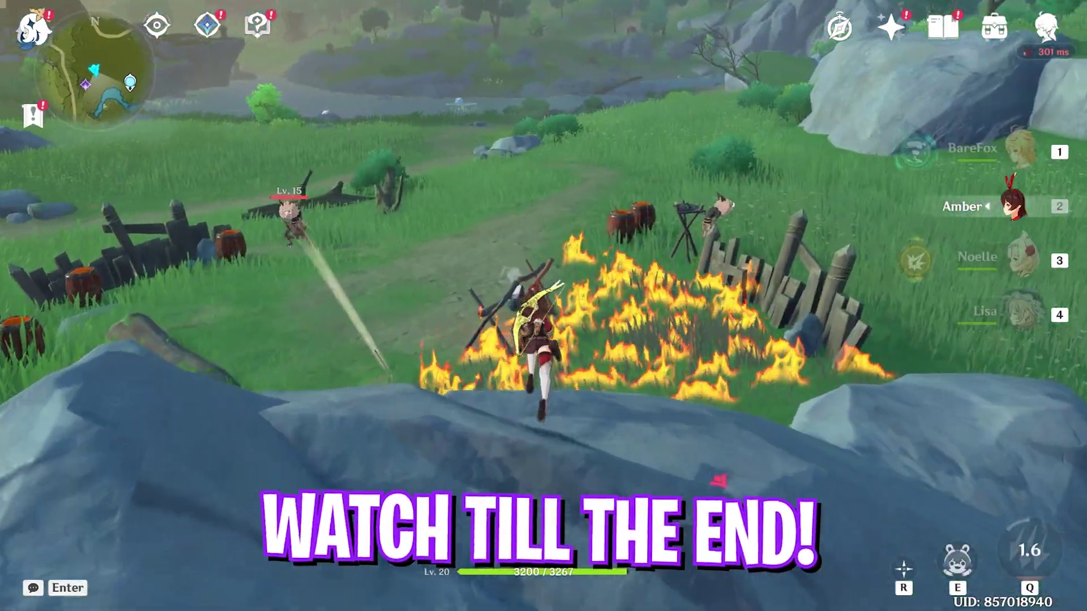
key(r)
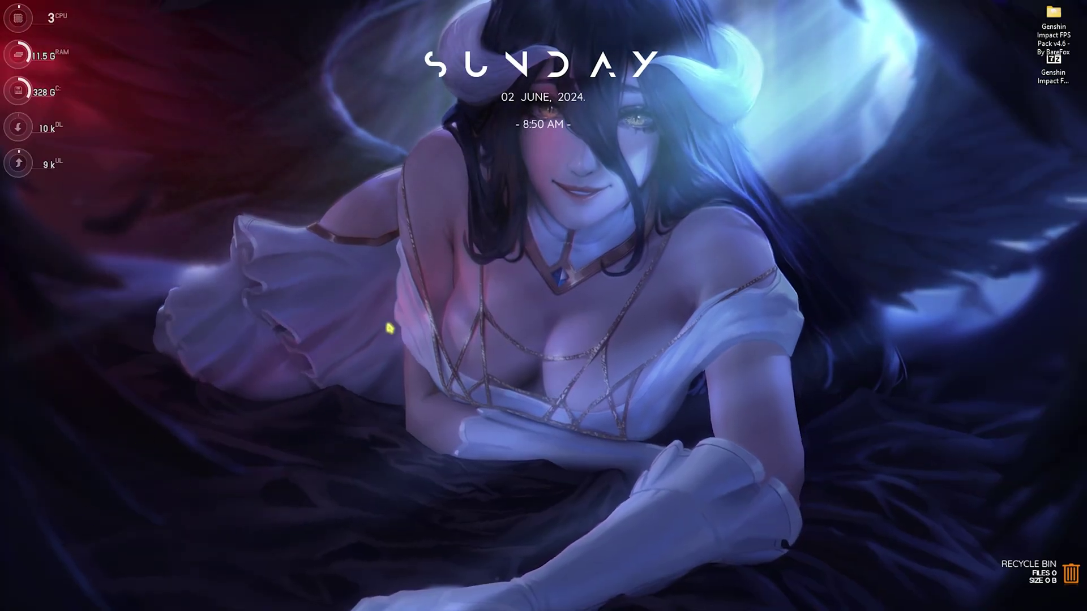
Launch the Settings app by searching 'settings' from Start.
key(super)
text(settings)
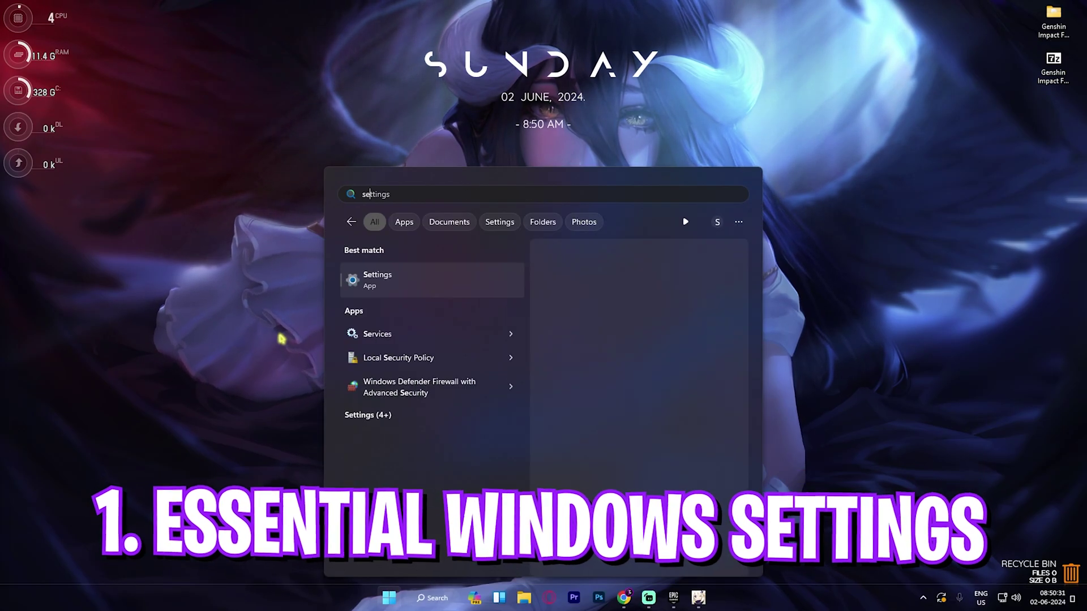
key(Return)
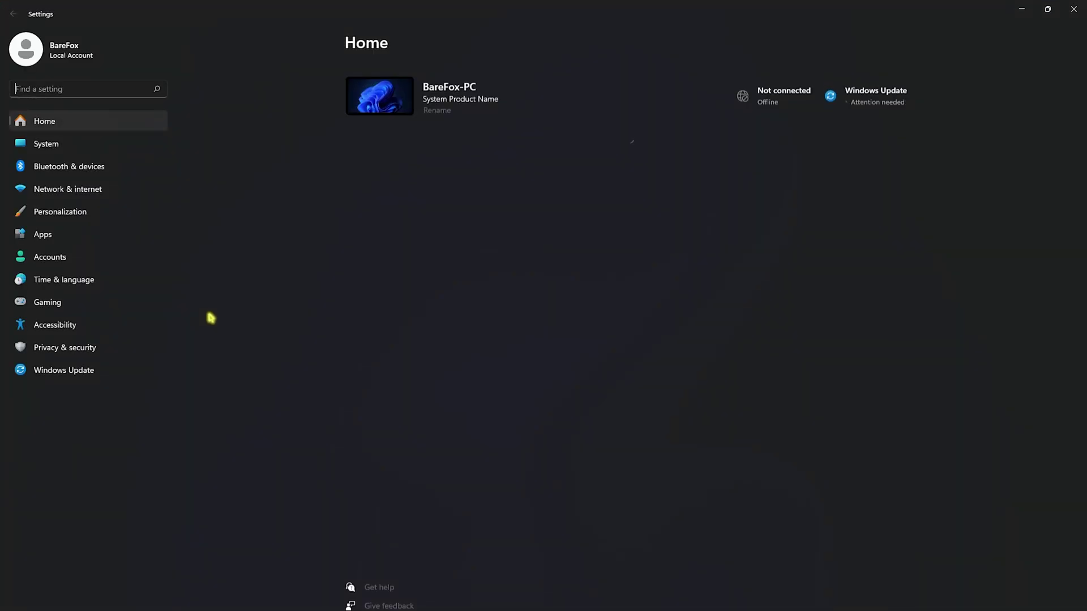
Confirm Game Bar's controller access is off, then view Game Mode switched on.
click(85, 301)
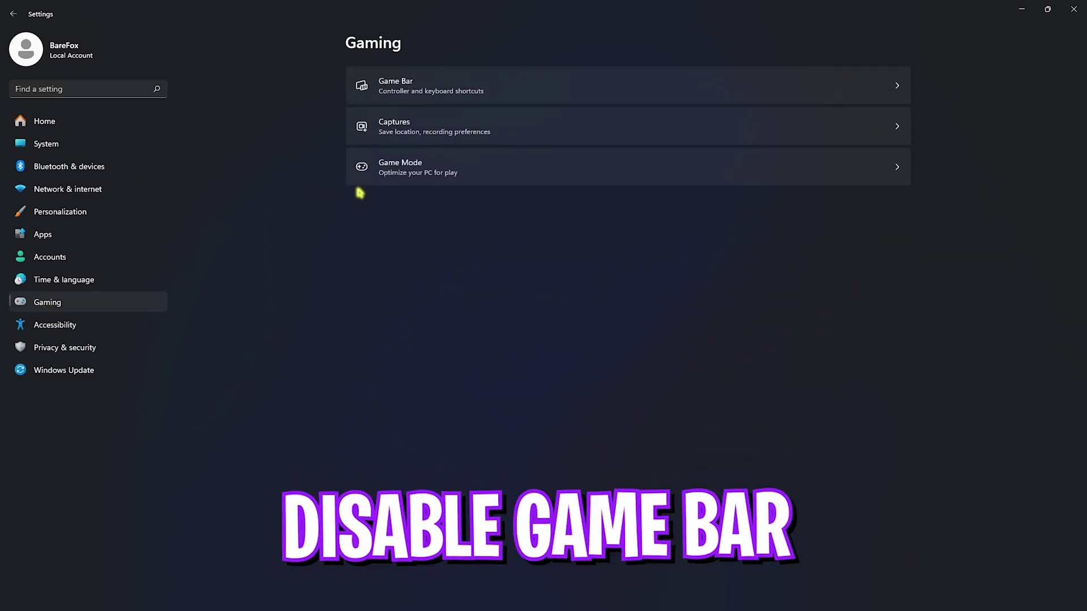
click(411, 98)
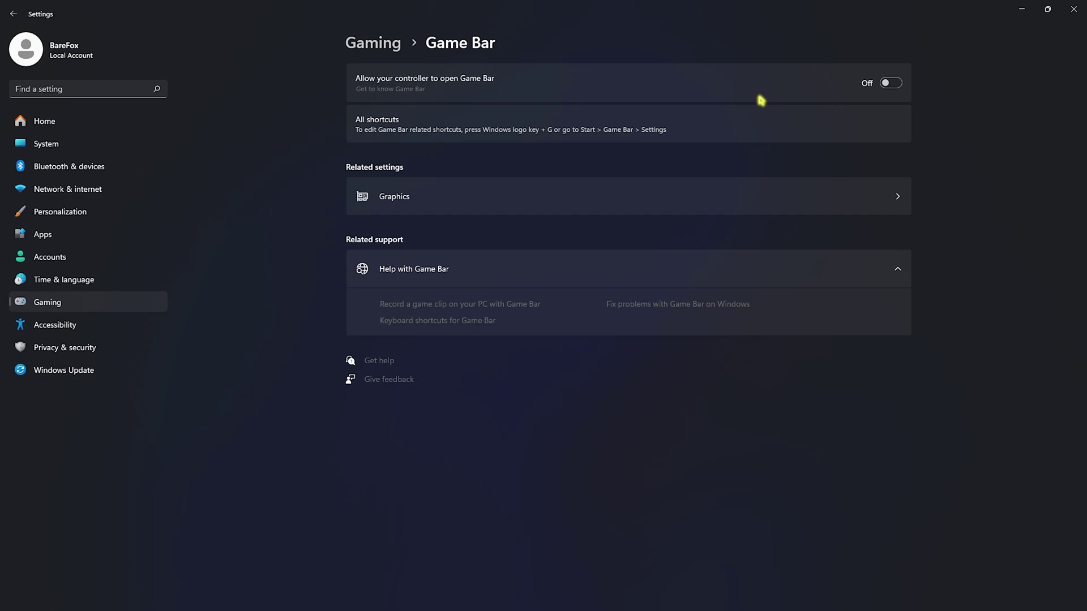
click(398, 47)
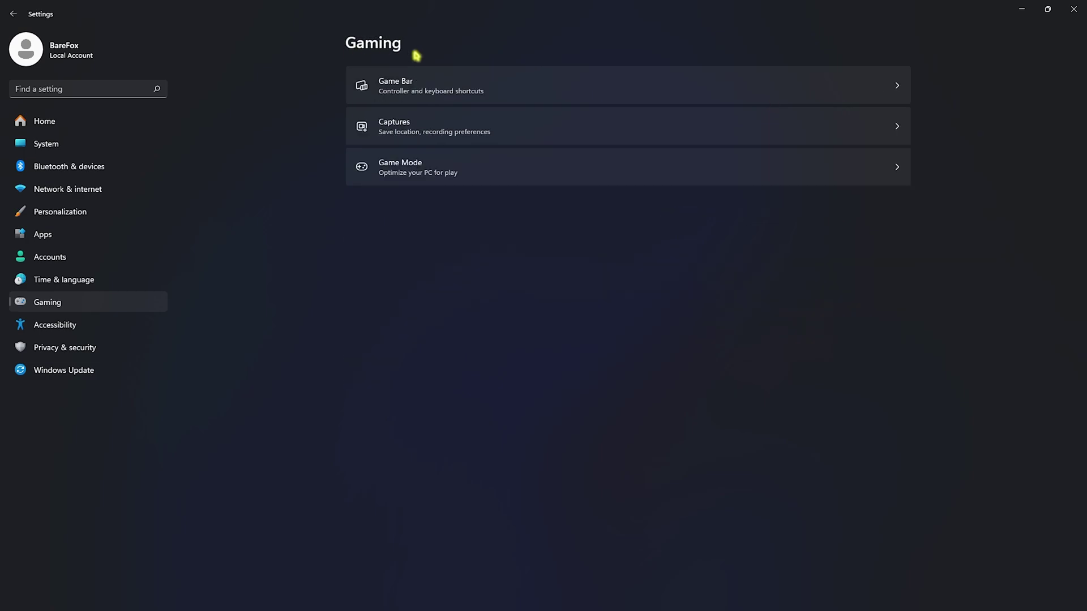
click(403, 171)
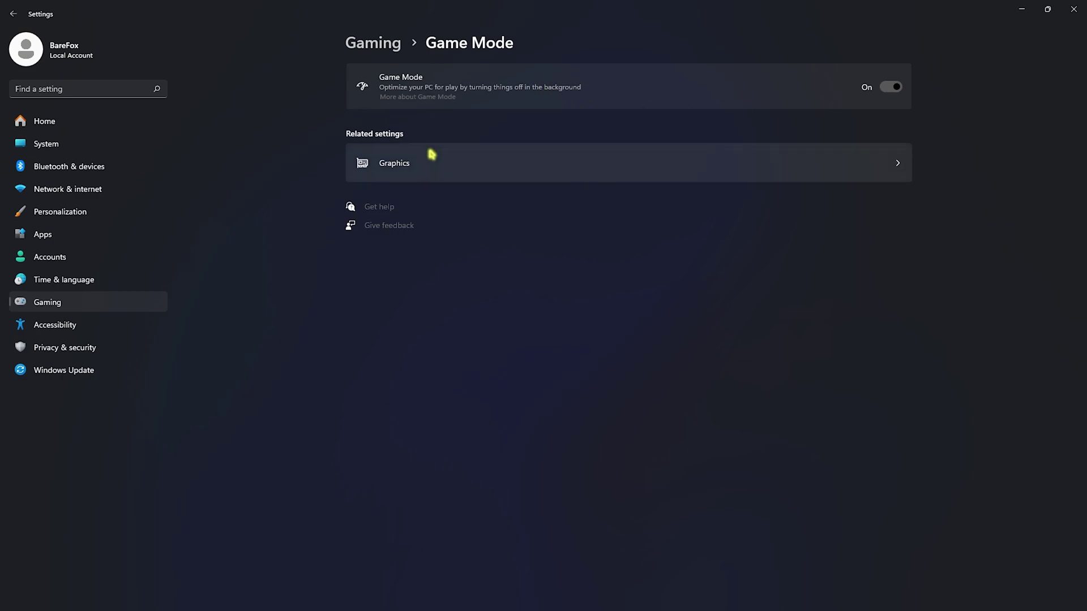
Verify hardware-accelerated GPU scheduling and windowed-game optimizations are both On, then close Settings.
click(412, 171)
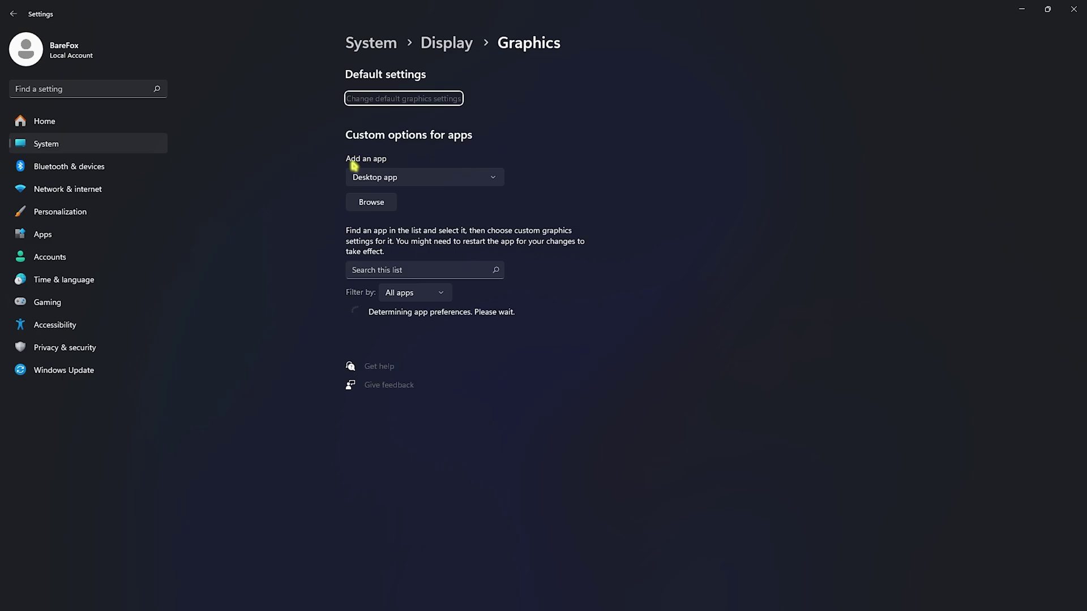
click(390, 102)
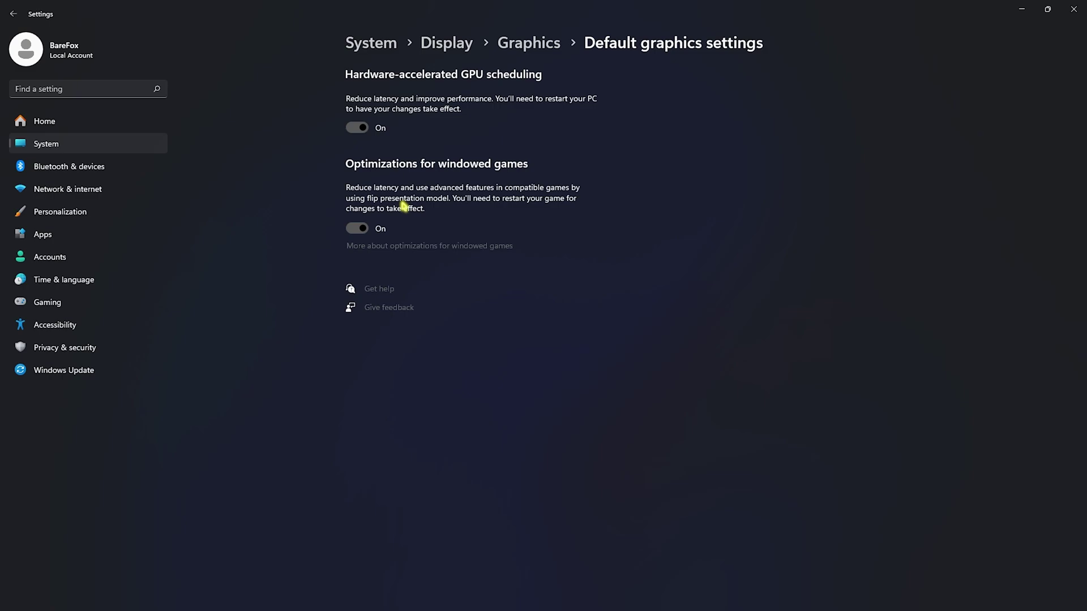
click(1073, 9)
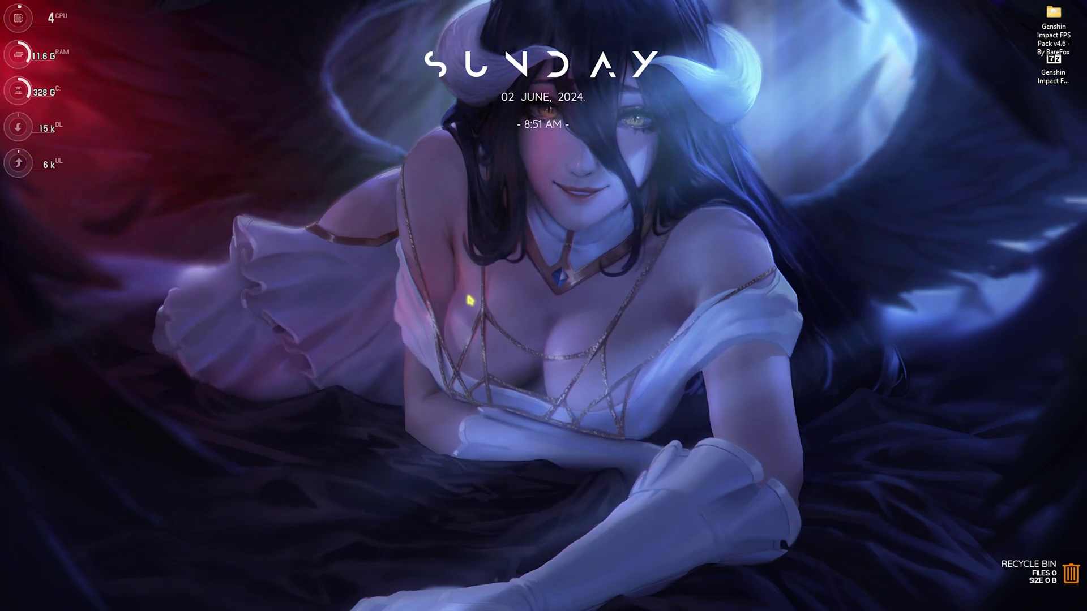
Open Performance Options by searching 'adjust the appearance and performance of windows'.
key(super)
text(adjust the appearance and performance of windows)
key(Return)
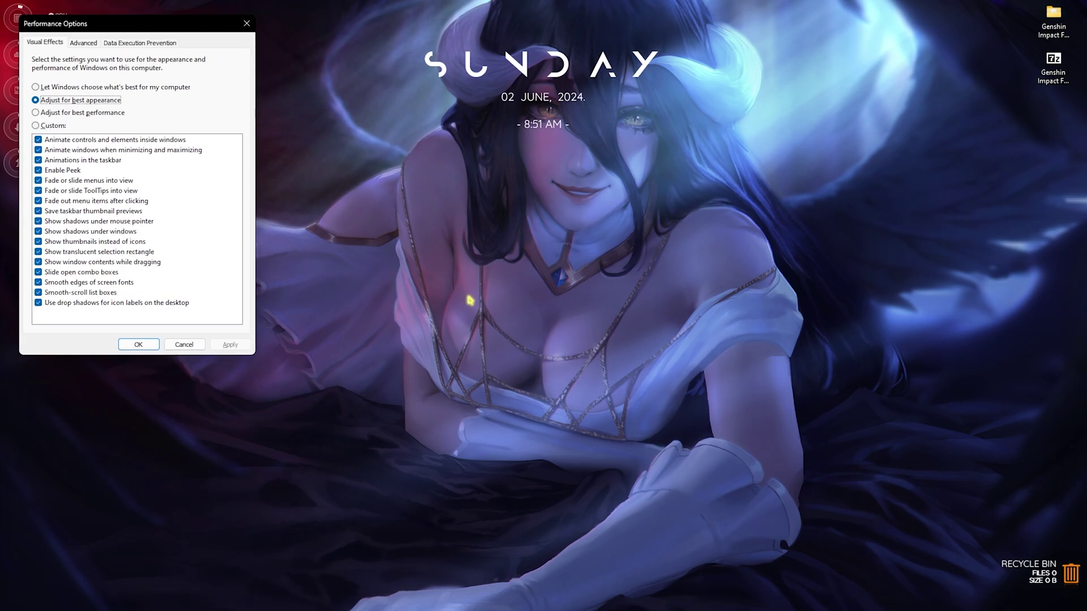
drag(56, 32, 142, 71)
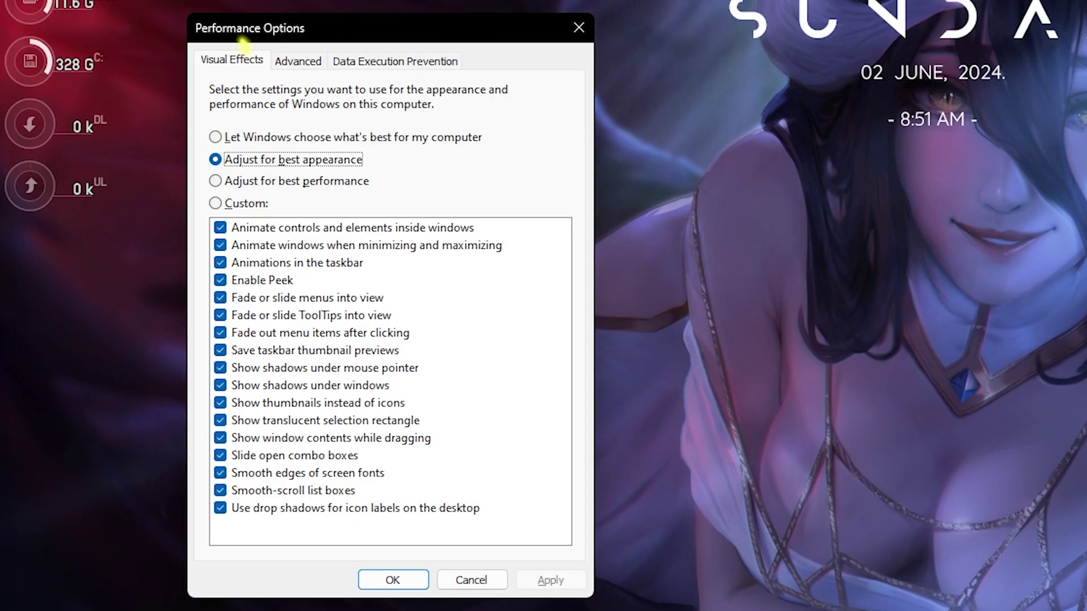
Choose best performance, keeping only taskbar thumbnail previews, thumbnails instead of icons, and smooth font edges.
click(242, 183)
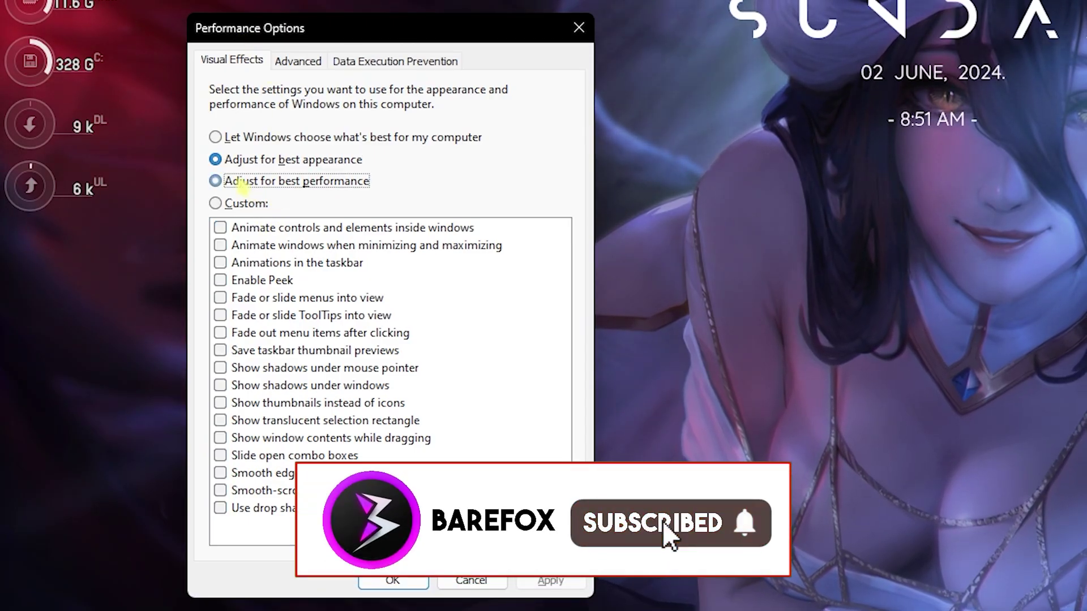
click(269, 355)
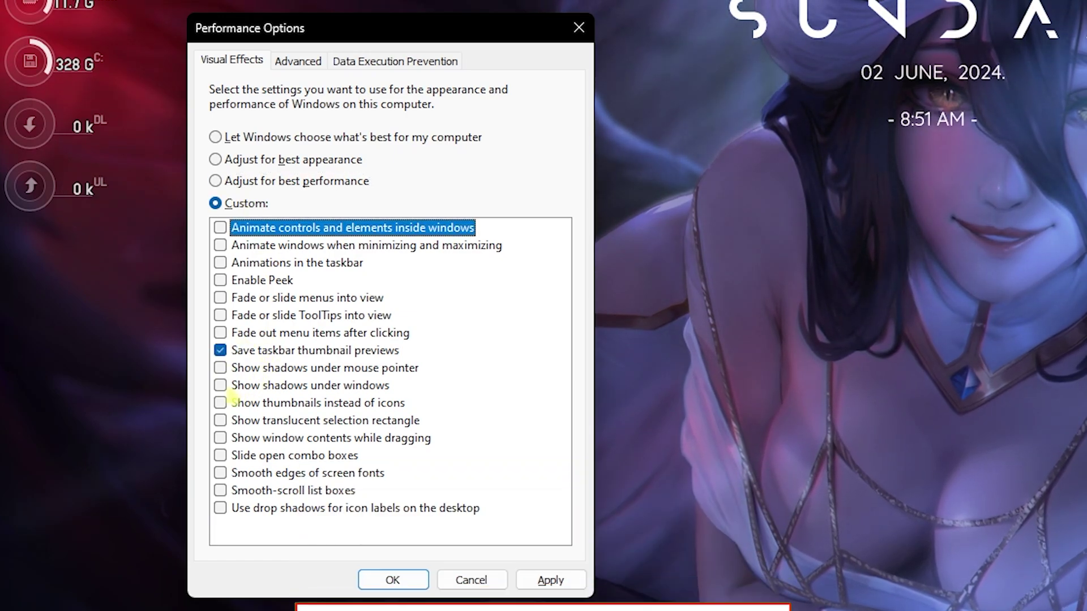
click(296, 386)
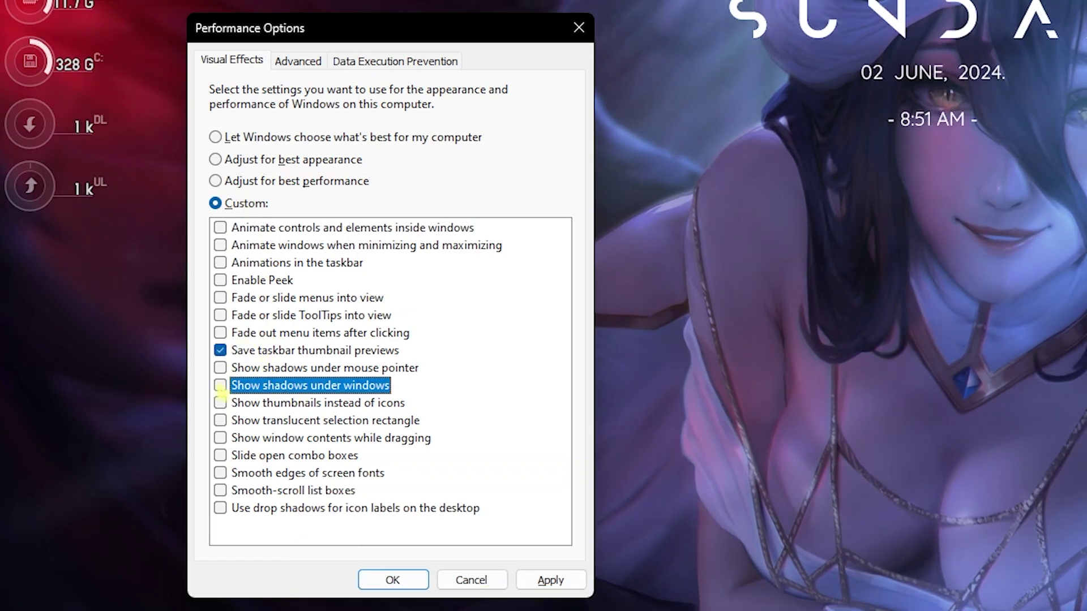
click(220, 403)
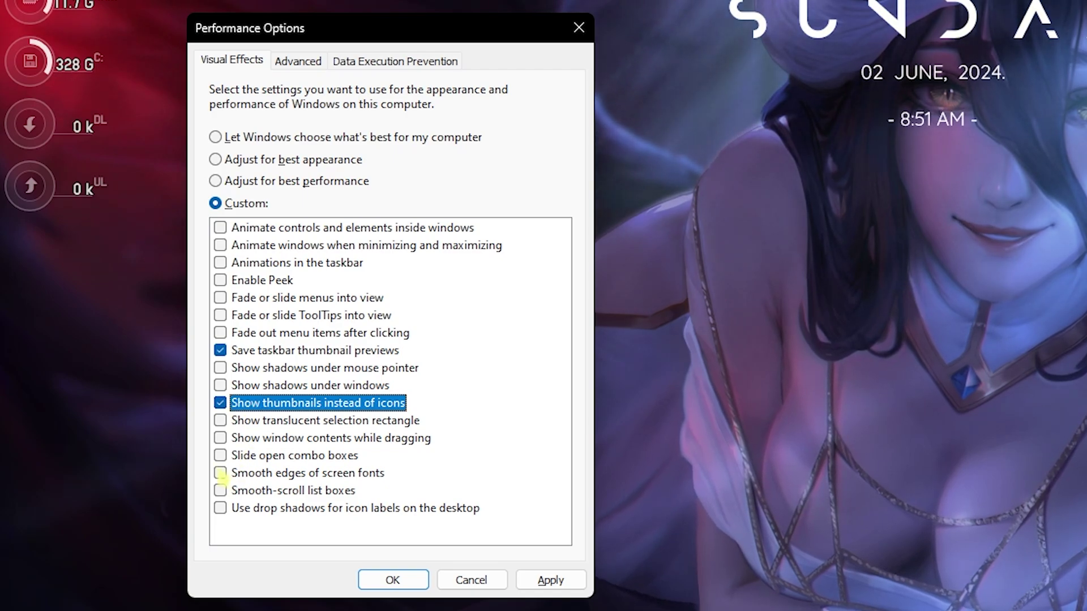
click(220, 472)
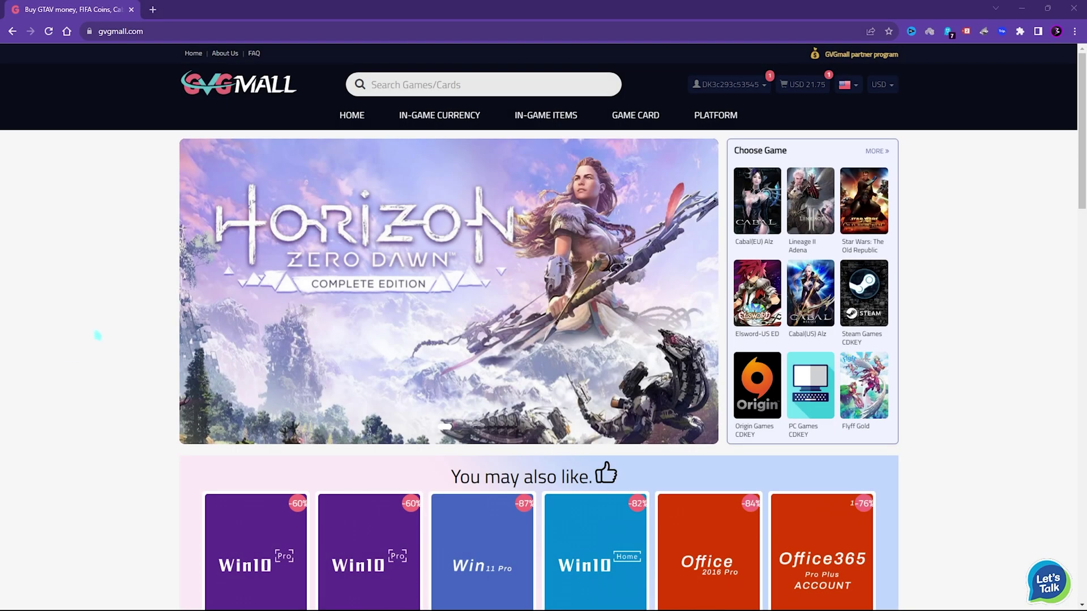
Scroll the GVGMall home page to the 'You may also like' MS Win 10 Pro OEM key listing.
scroll(87, 360, down, 3)
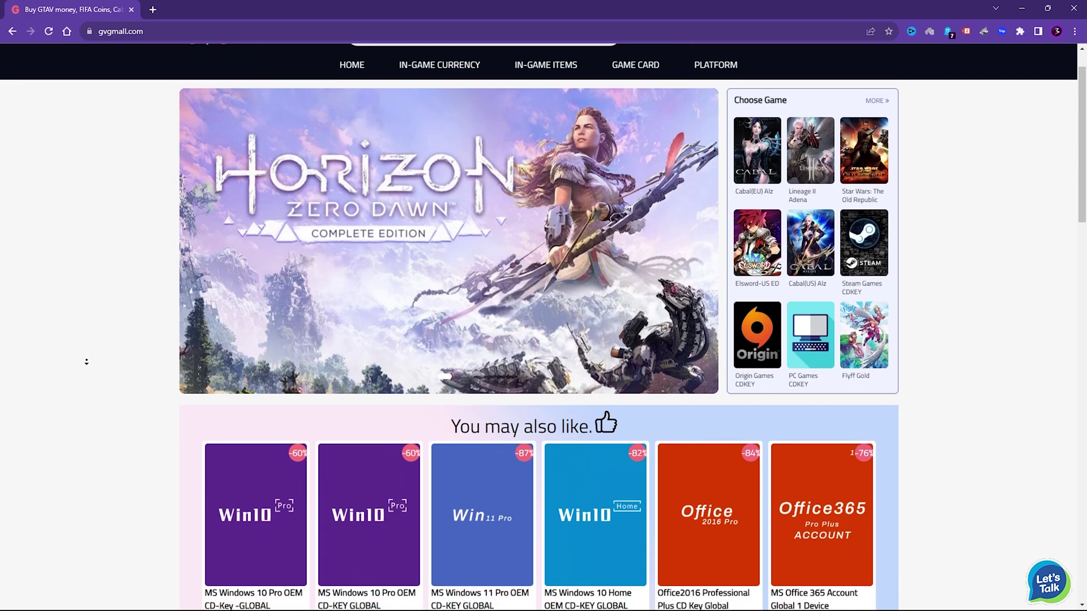
scroll(87, 361, down, 5)
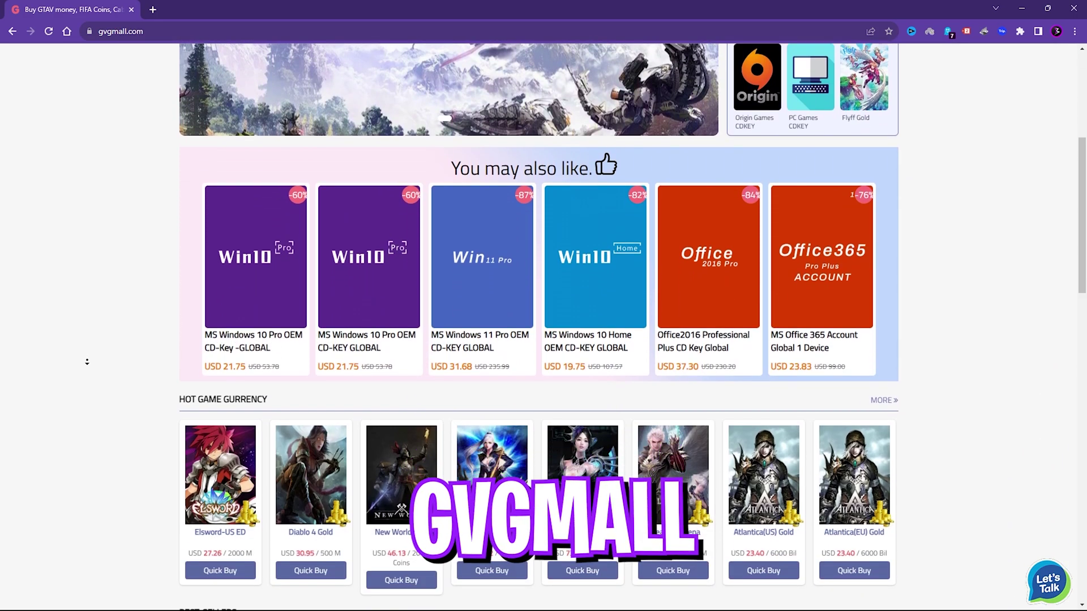
scroll(87, 361, down, 3)
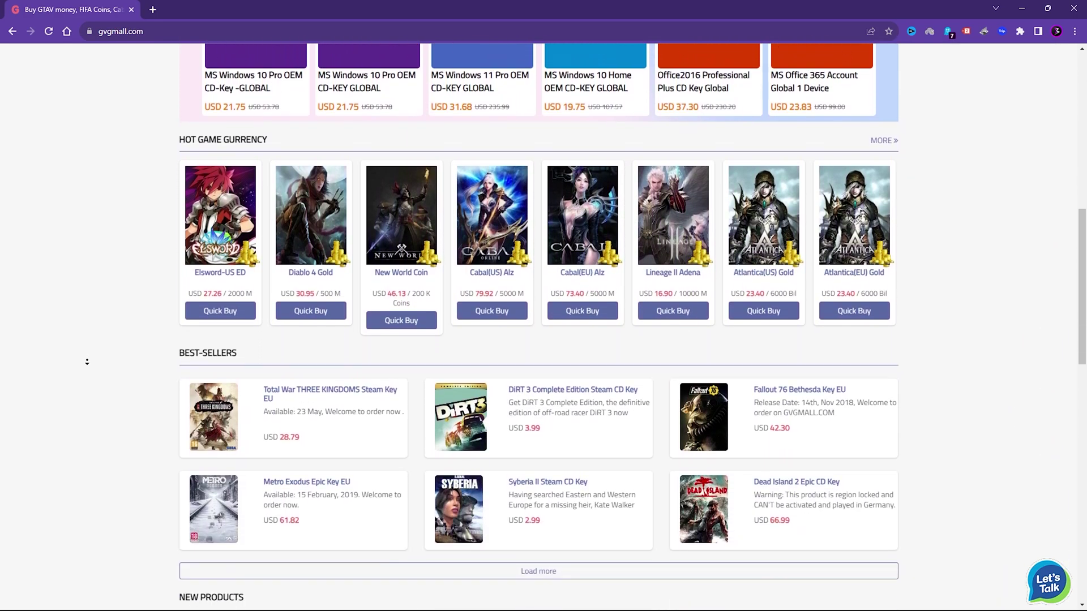
scroll(89, 363, up, 5)
scroll(89, 364, up, 5)
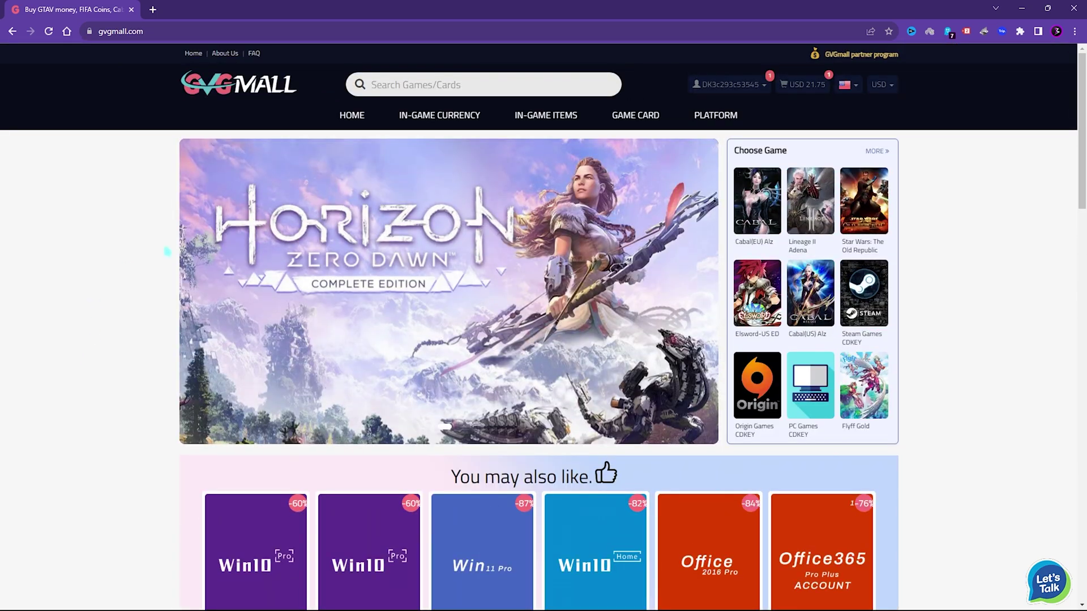
mouse_move(566, 120)
mouse_move(623, 129)
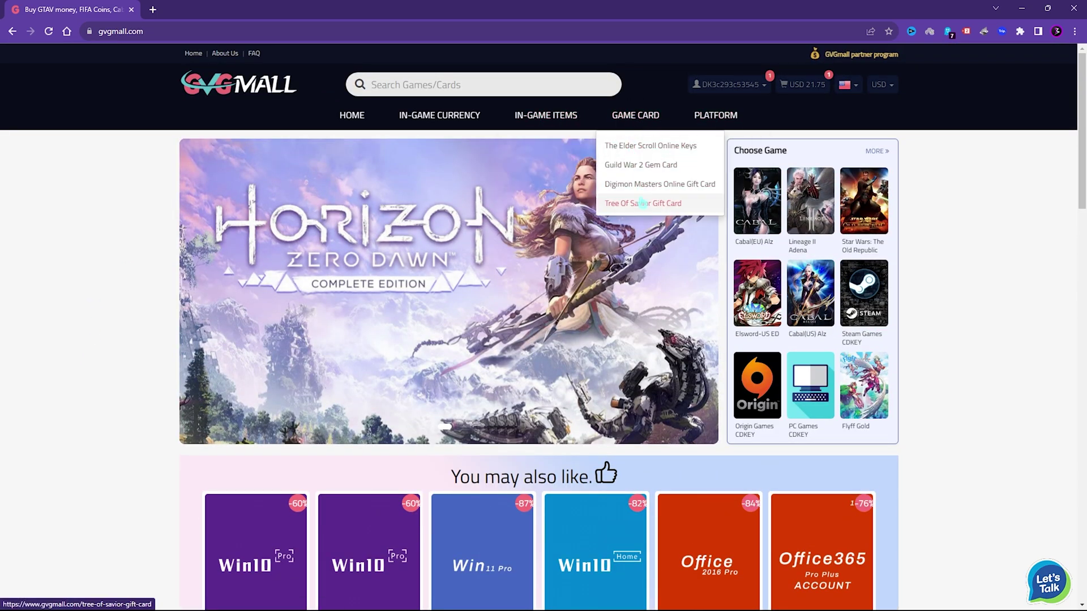
mouse_move(437, 113)
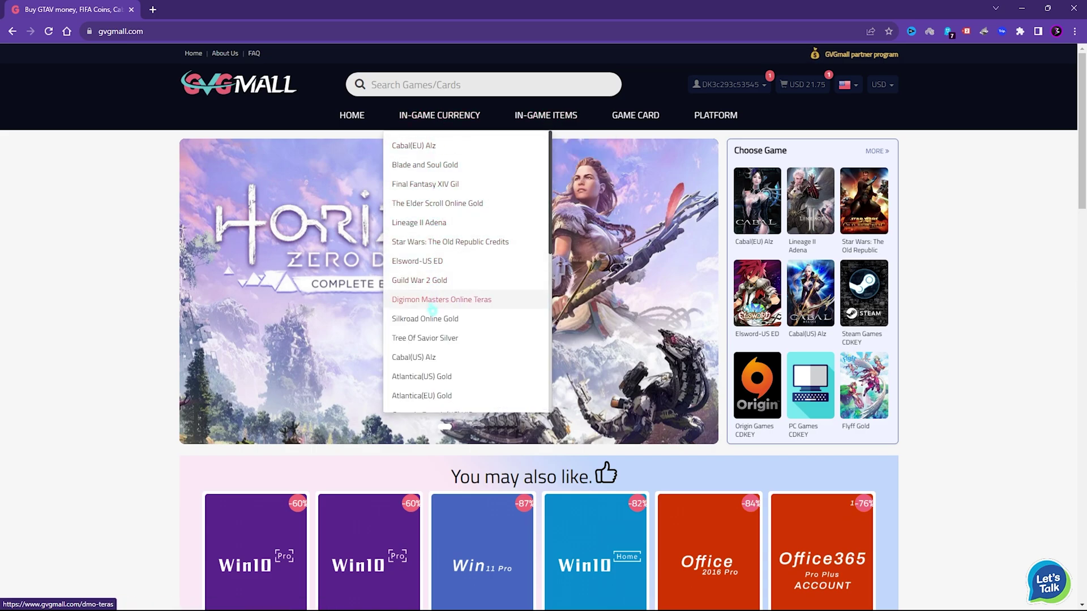
scroll(435, 311, down, 5)
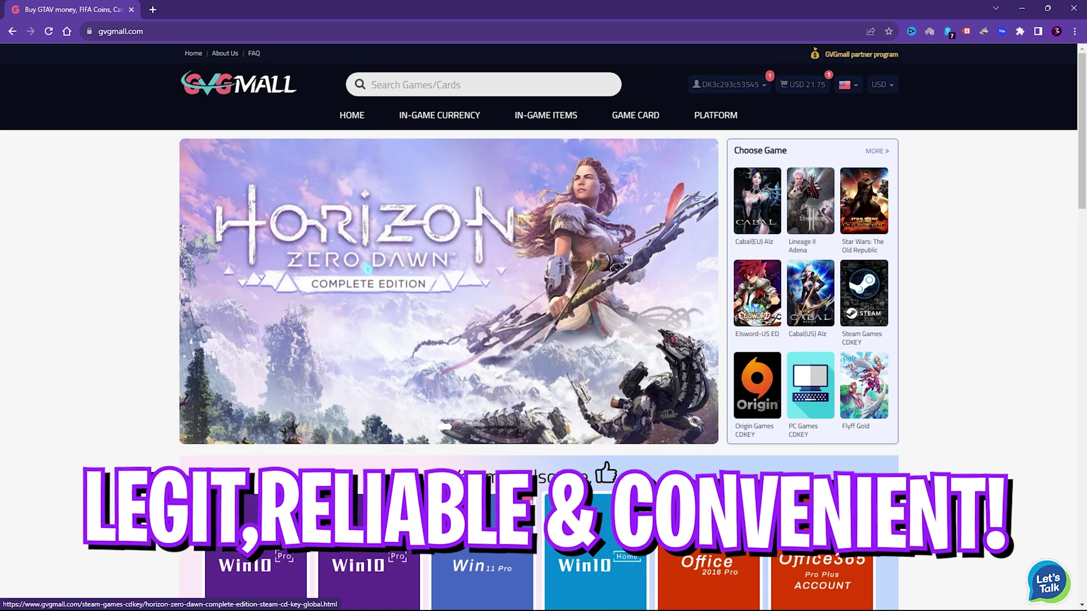
scroll(80, 310, down, 2)
scroll(80, 311, up, 2)
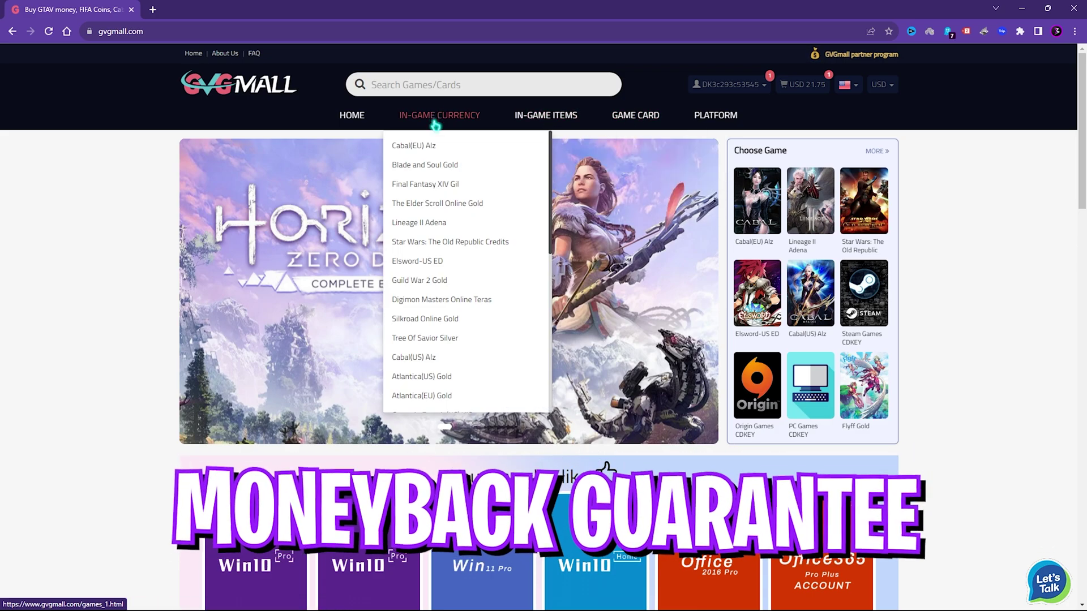
scroll(447, 283, down, 5)
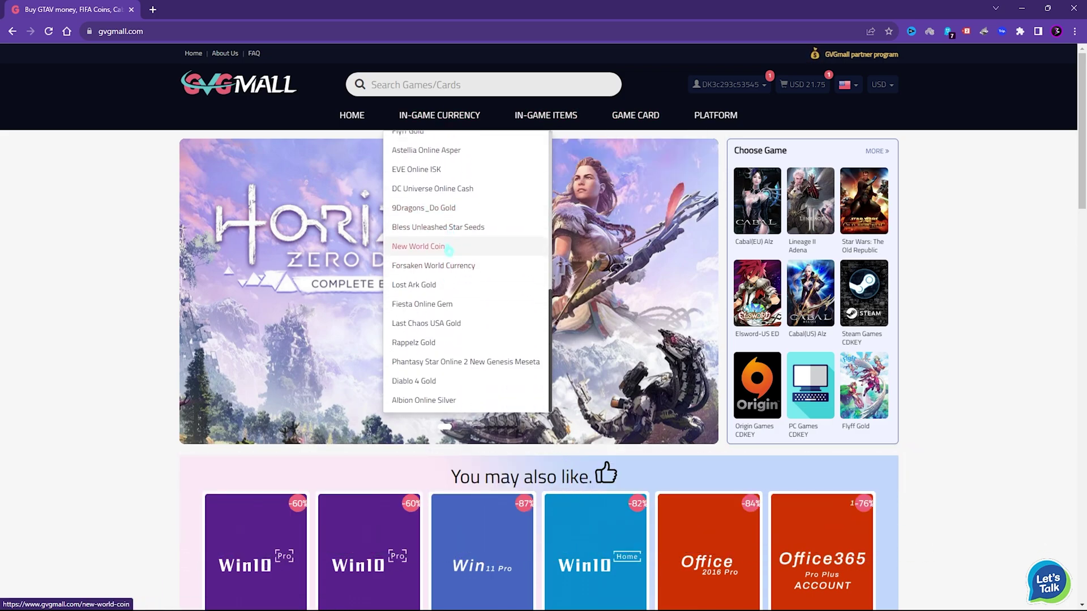
scroll(335, 377, down, 4)
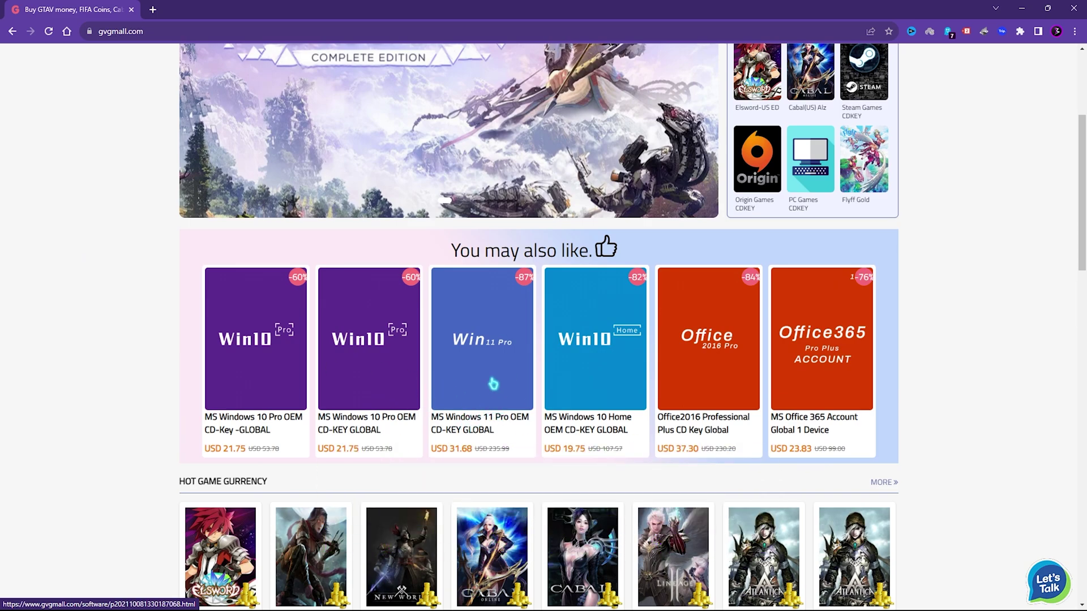
scroll(152, 470, up, 1)
scroll(227, 408, down, 1)
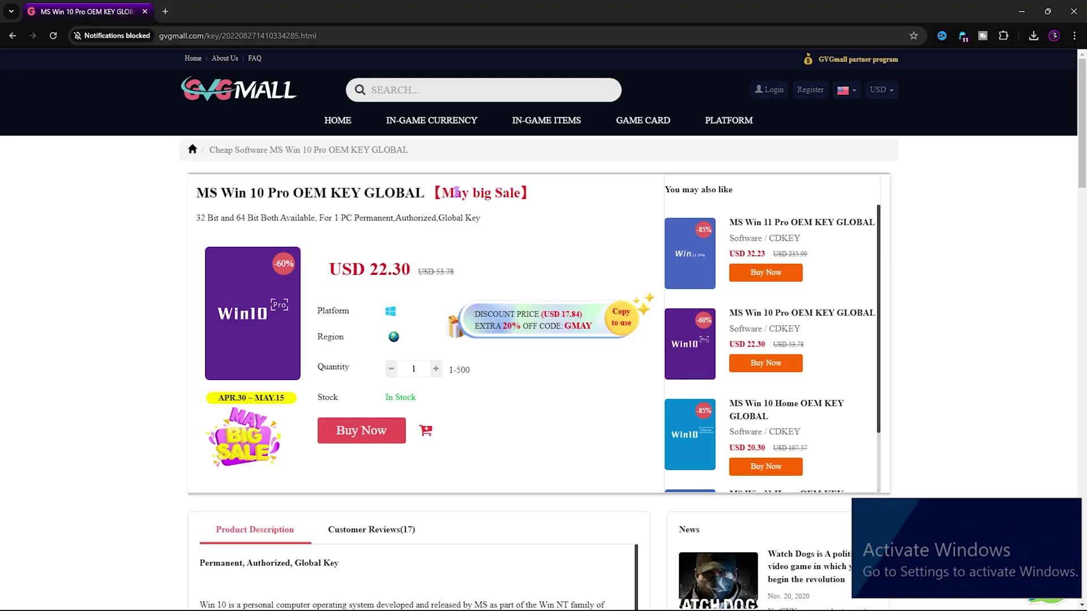
Highlight the listing's May big Sale title and its USD 22.30 price.
drag(429, 193, 451, 189)
click(533, 193)
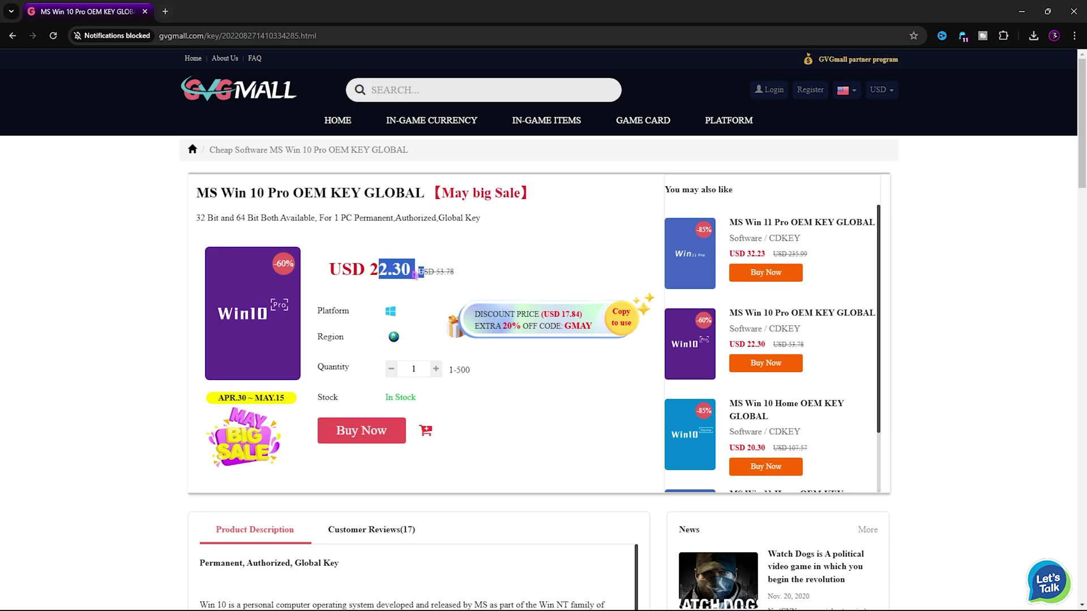
click(417, 274)
double_click(393, 270)
click(381, 258)
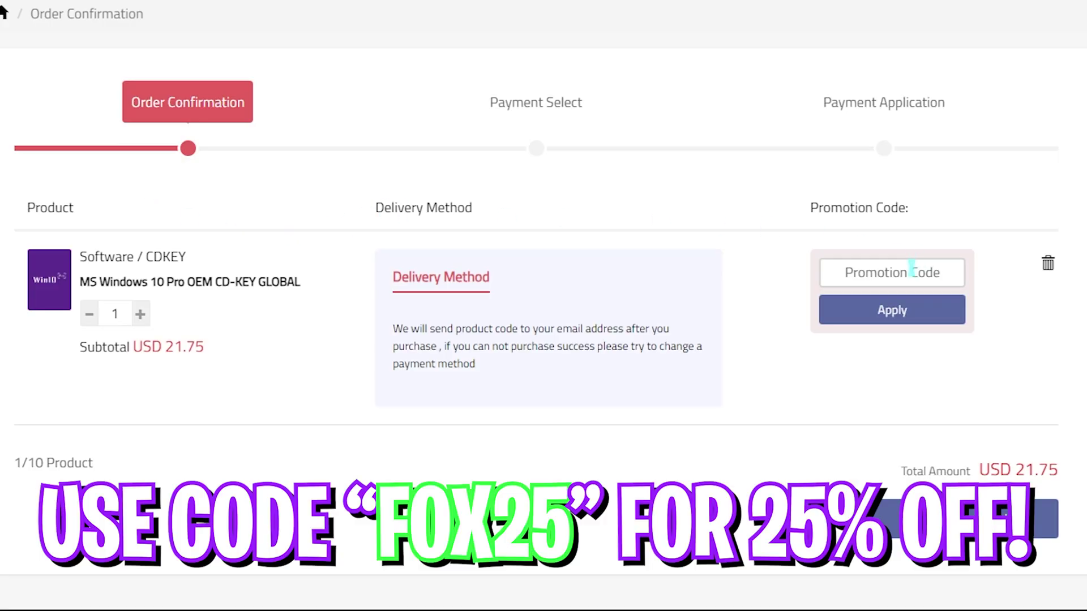
Apply promotion code FOX25 so the order drops to USD 16.31.
click(905, 273)
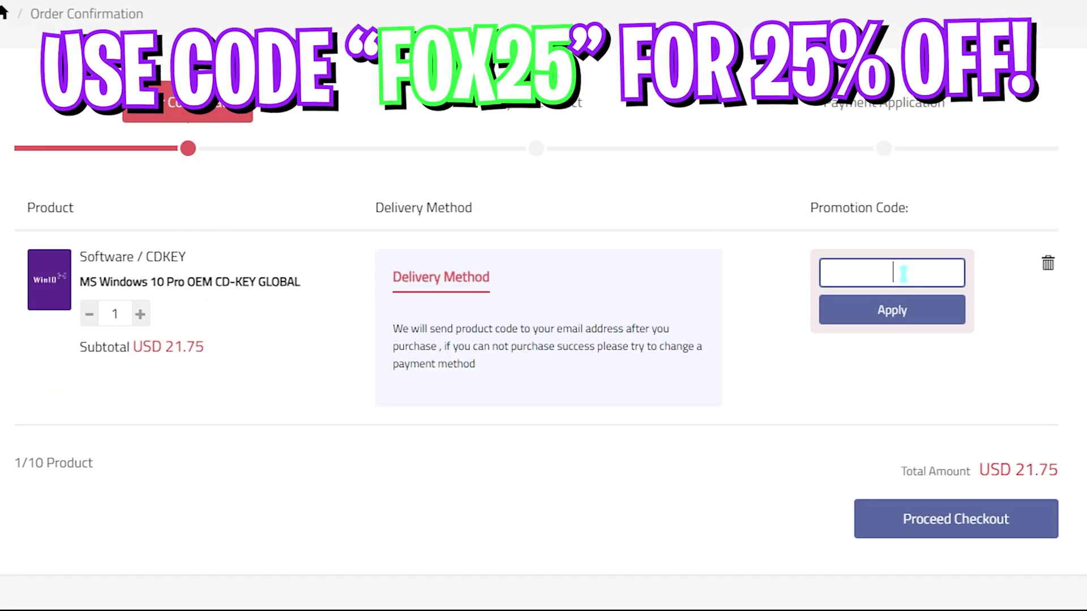
text(FOX25)
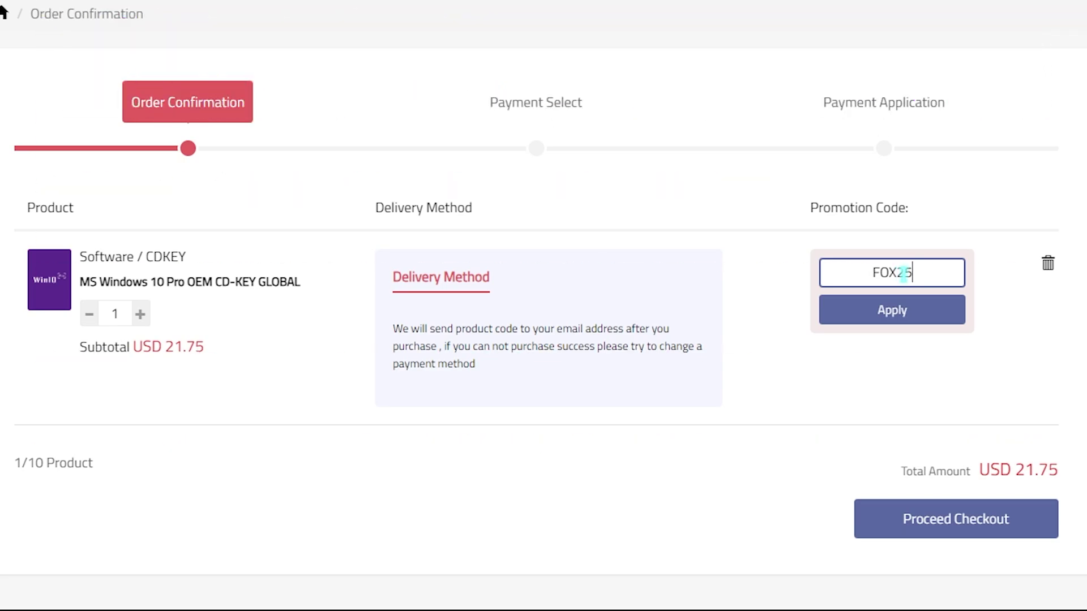
click(861, 316)
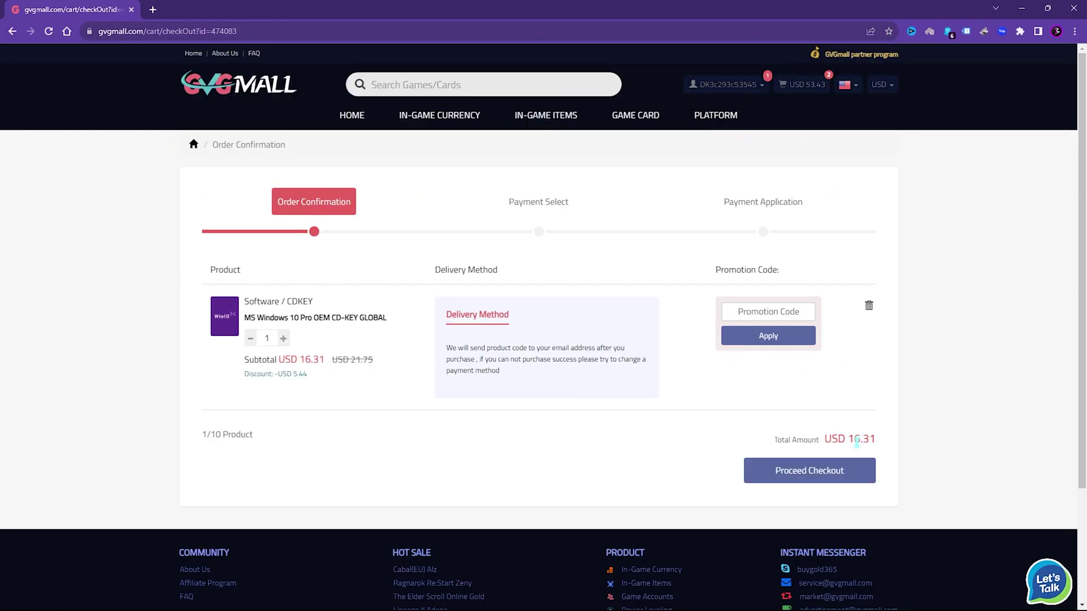
Paste the purchased product key to activate Windows, then show Performance Options' Advanced tab.
drag(877, 447, 825, 468)
click(503, 410)
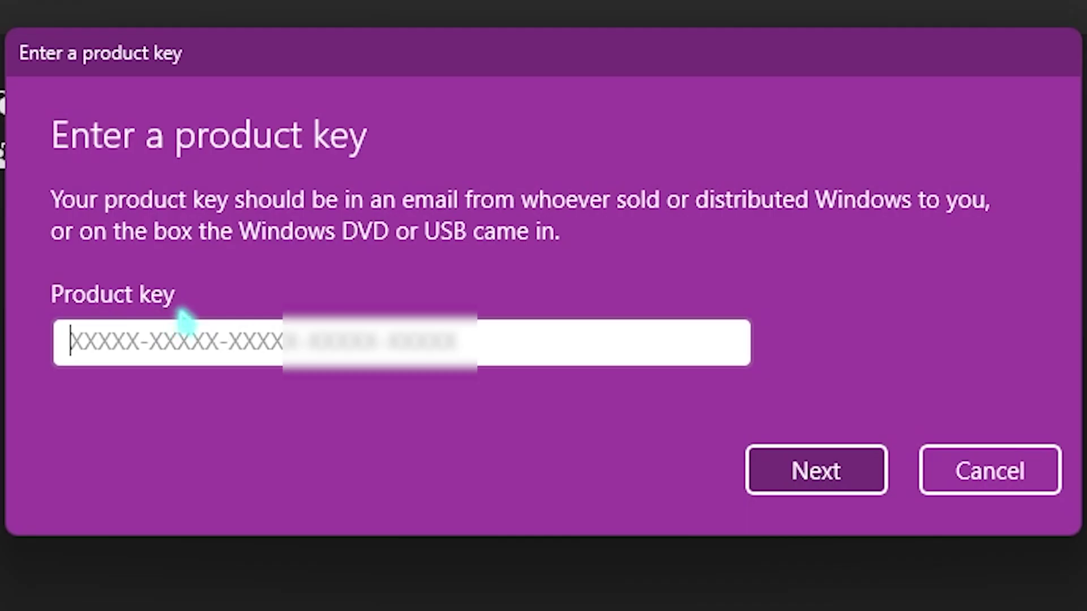
key(ctrl+v)
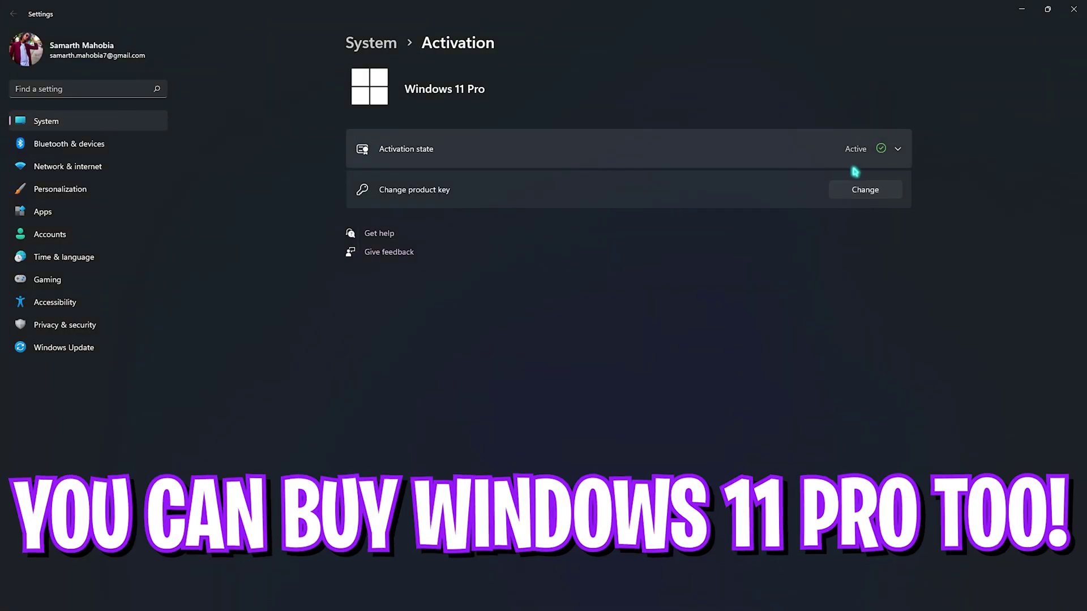
click(897, 149)
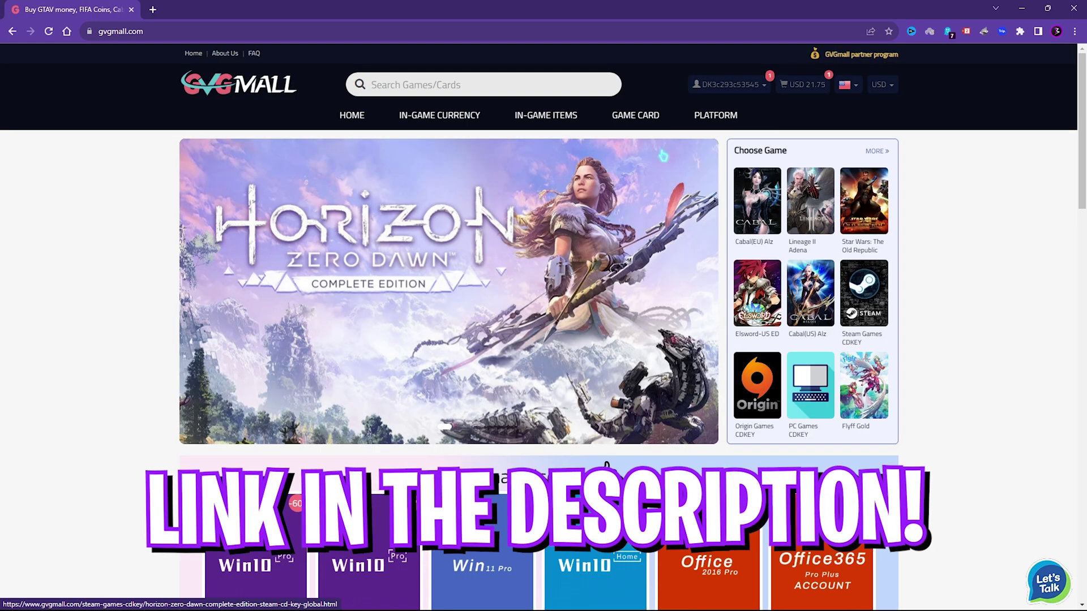
mouse_move(436, 110)
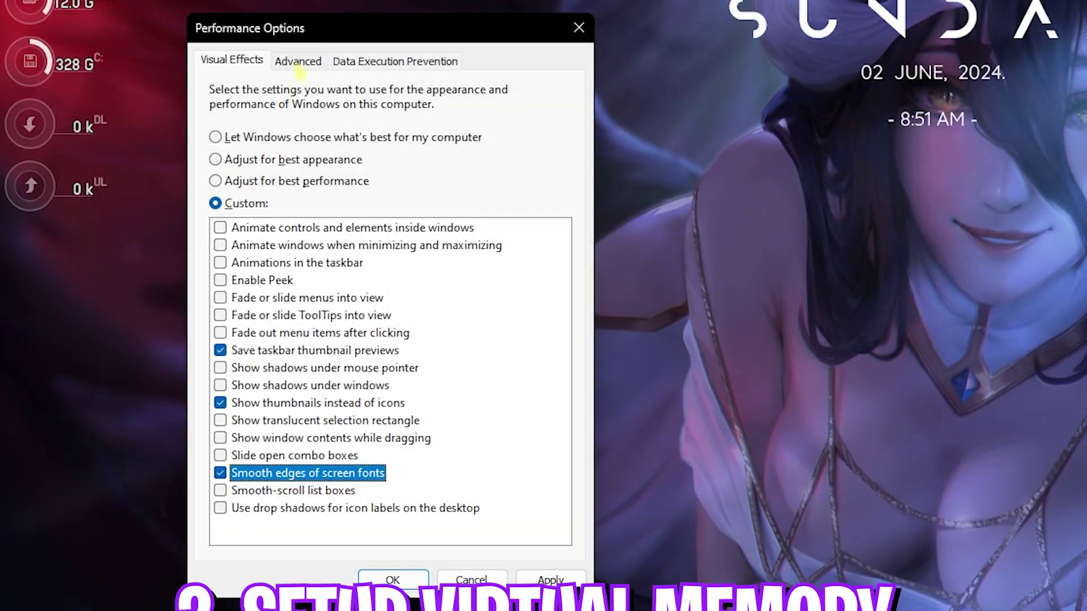
click(298, 59)
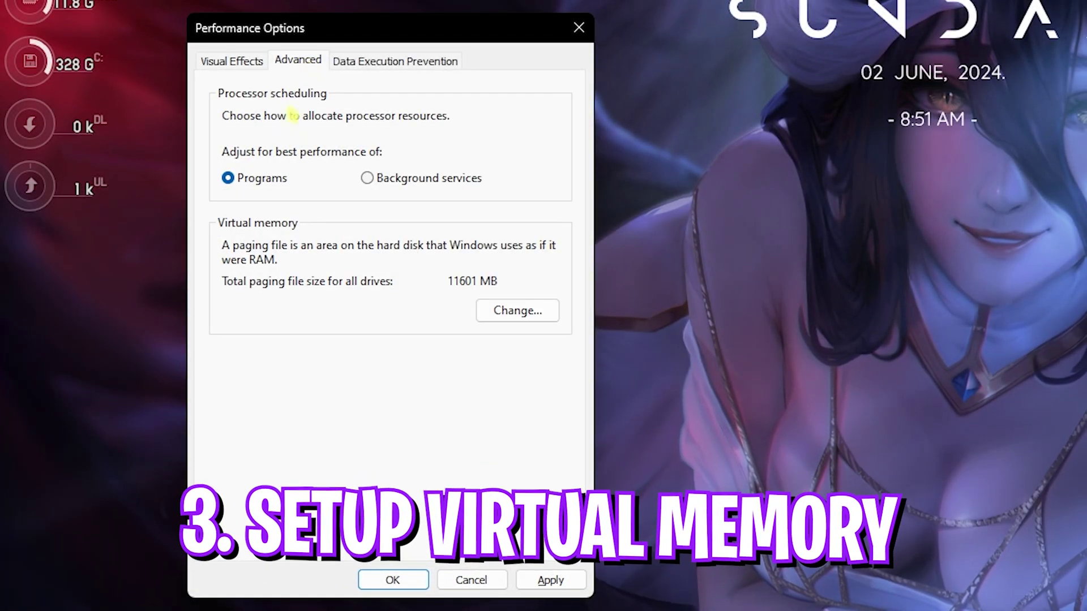
Open drive C:'s paging-file sizes, then check System Information's installed RAM of 32.0 GB.
click(515, 310)
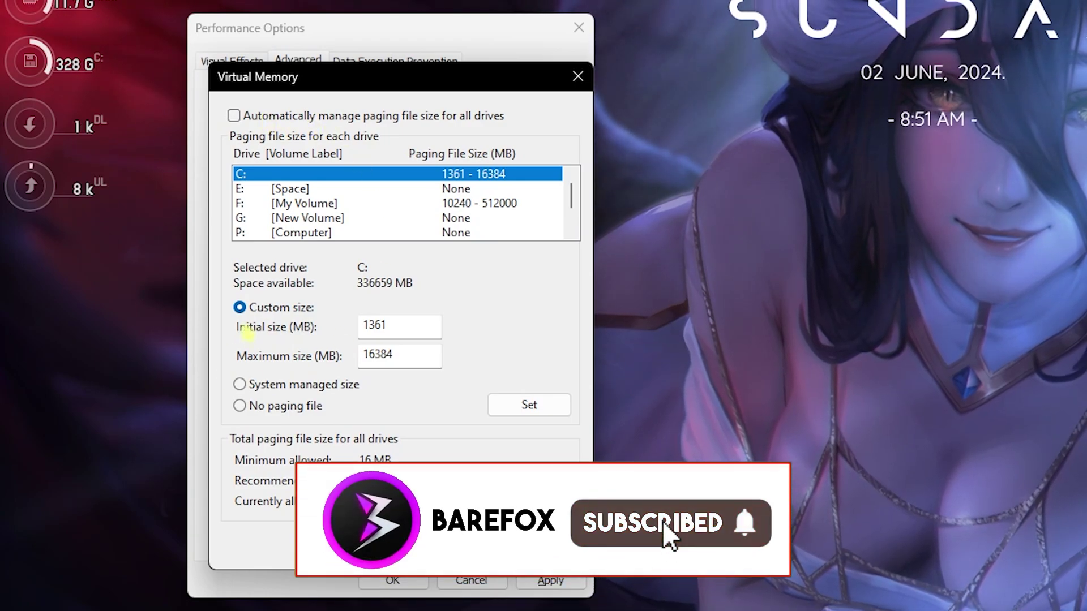
click(431, 324)
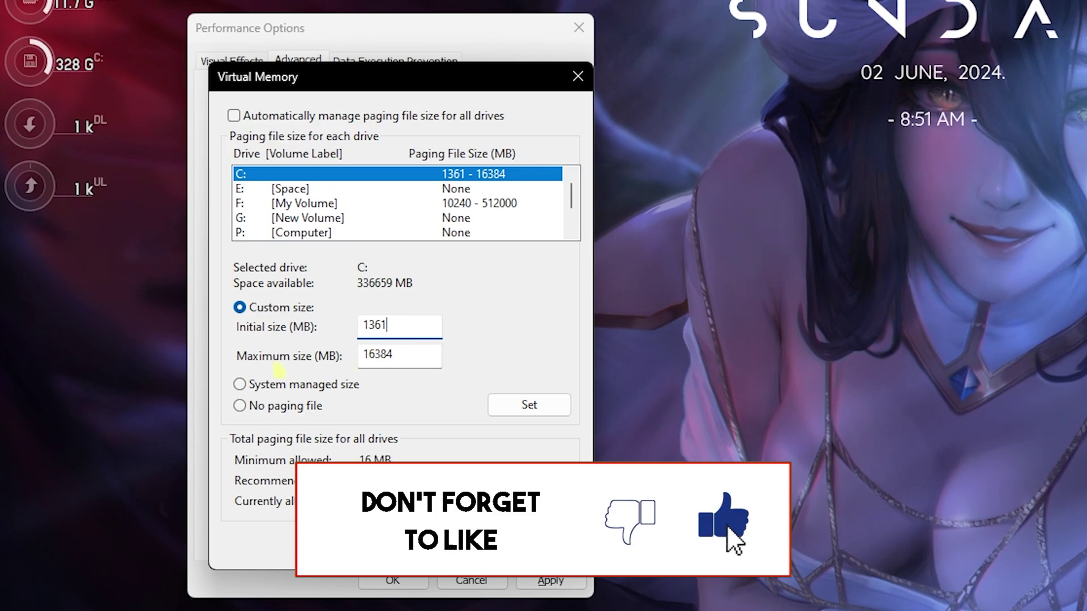
key(super)
text(sys)
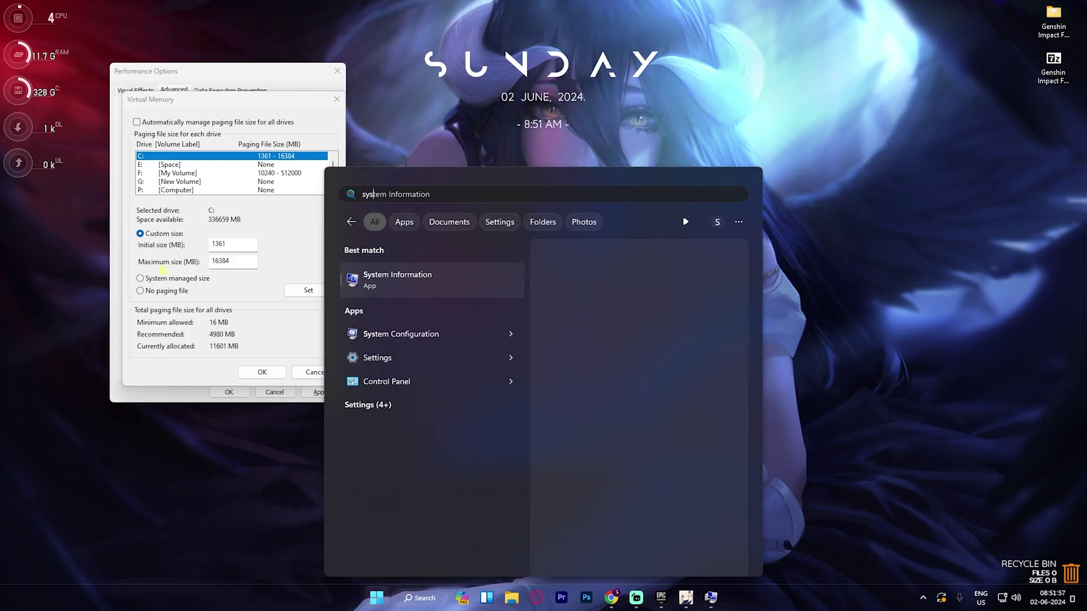
key(Return)
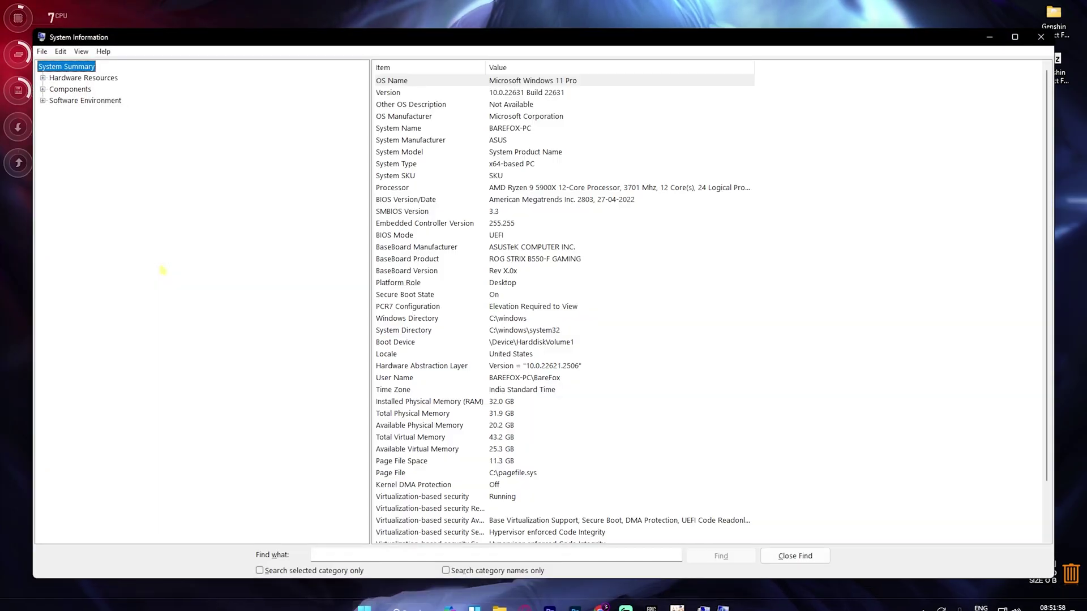
click(443, 401)
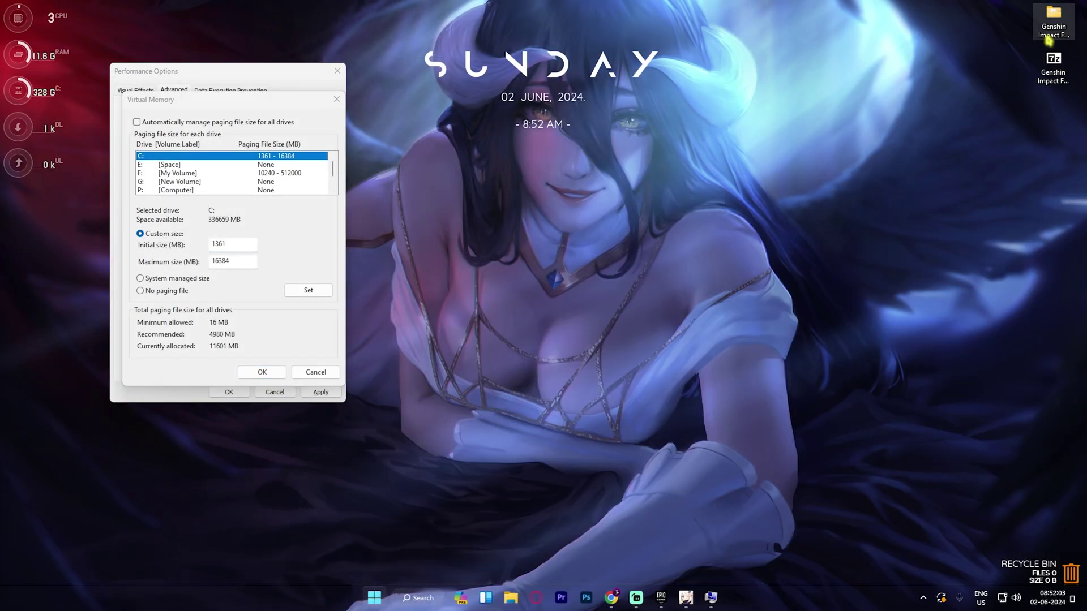
key(super)
Launch Calculator and compute 32 × 1024 = 32,768.
text(calculator)
key(Return)
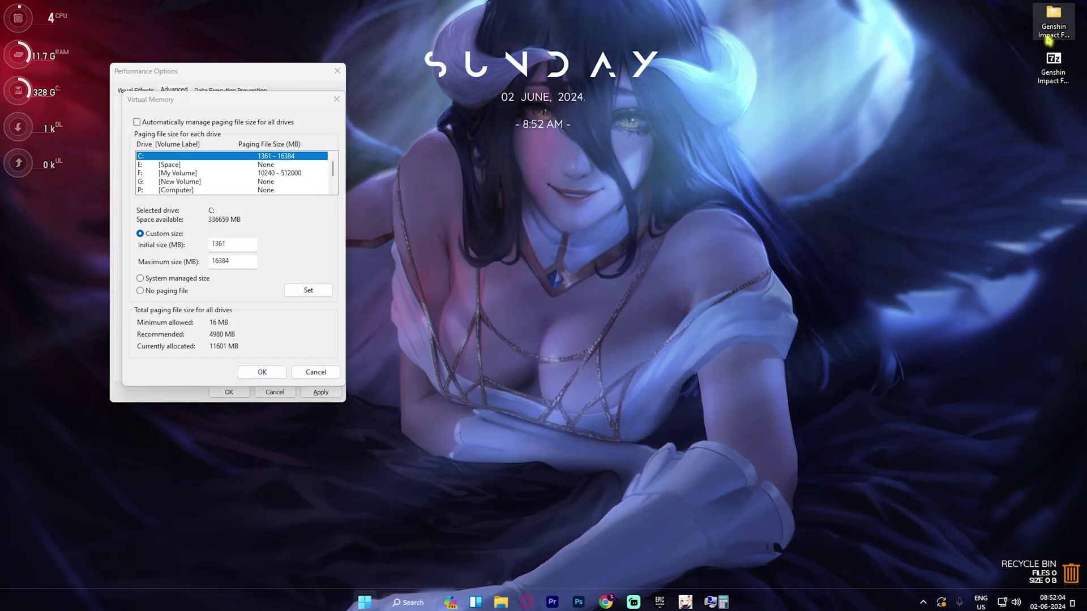
click(497, 374)
click(428, 375)
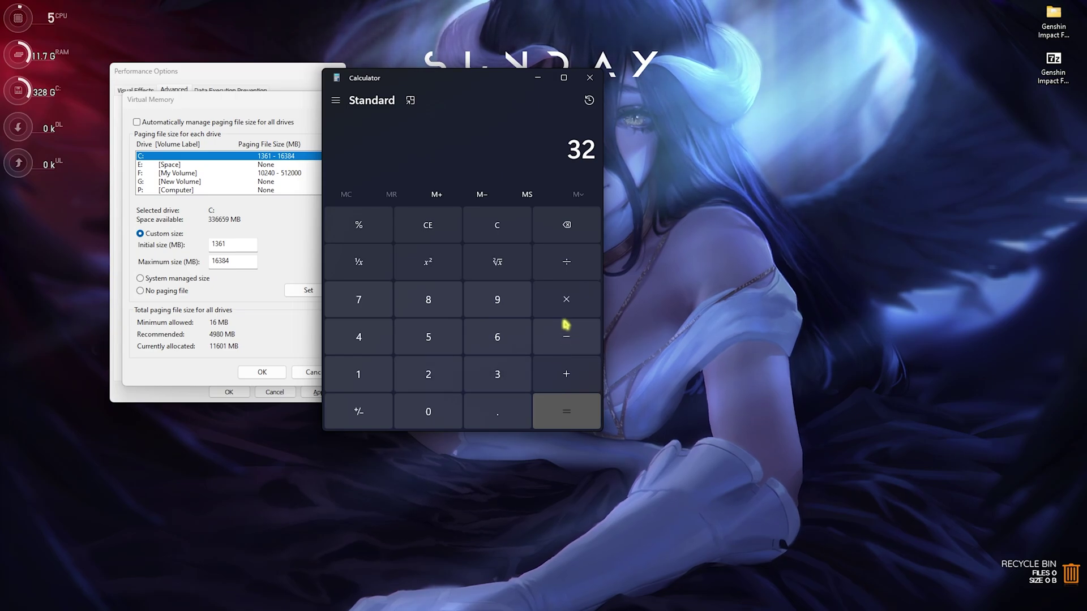
click(566, 299)
click(358, 374)
click(427, 411)
click(428, 374)
click(358, 336)
click(564, 409)
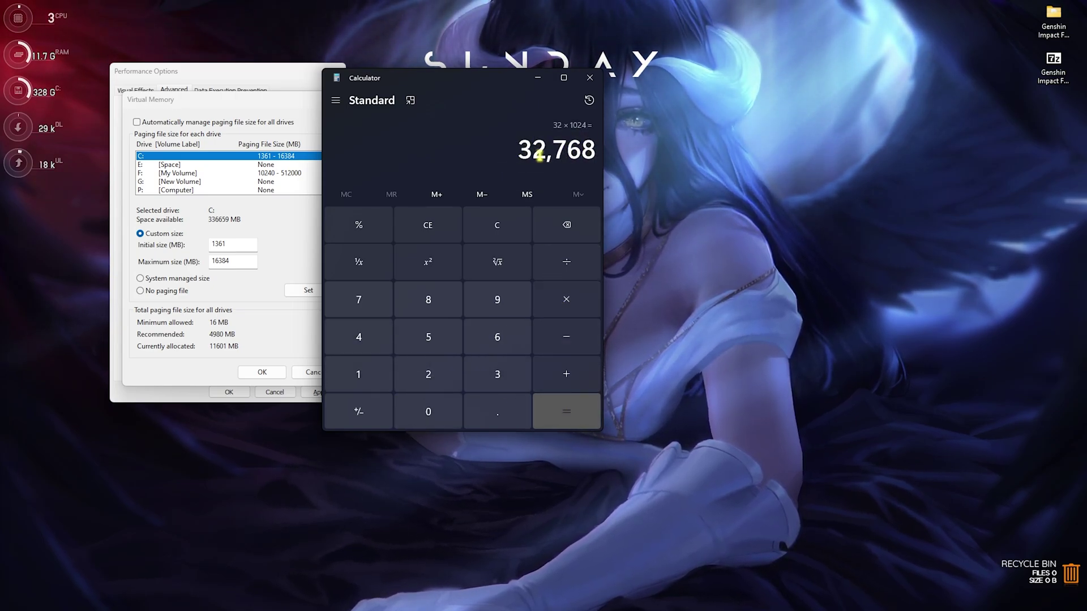
Divide 32,768 by 2 to get 16,384, then confirm and close Virtual Memory.
click(566, 262)
click(428, 374)
click(566, 412)
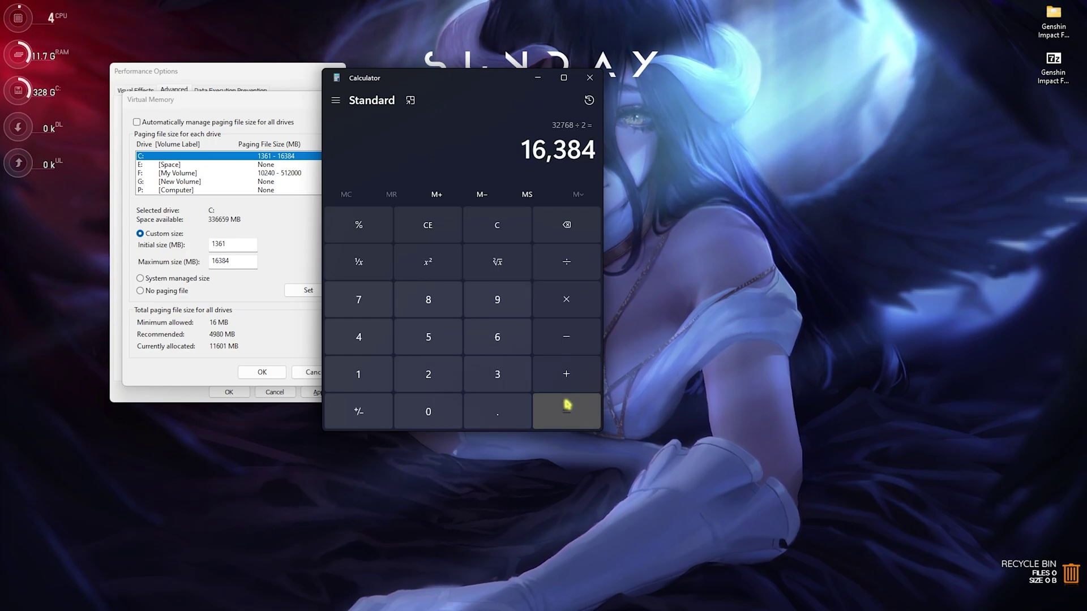
click(232, 261)
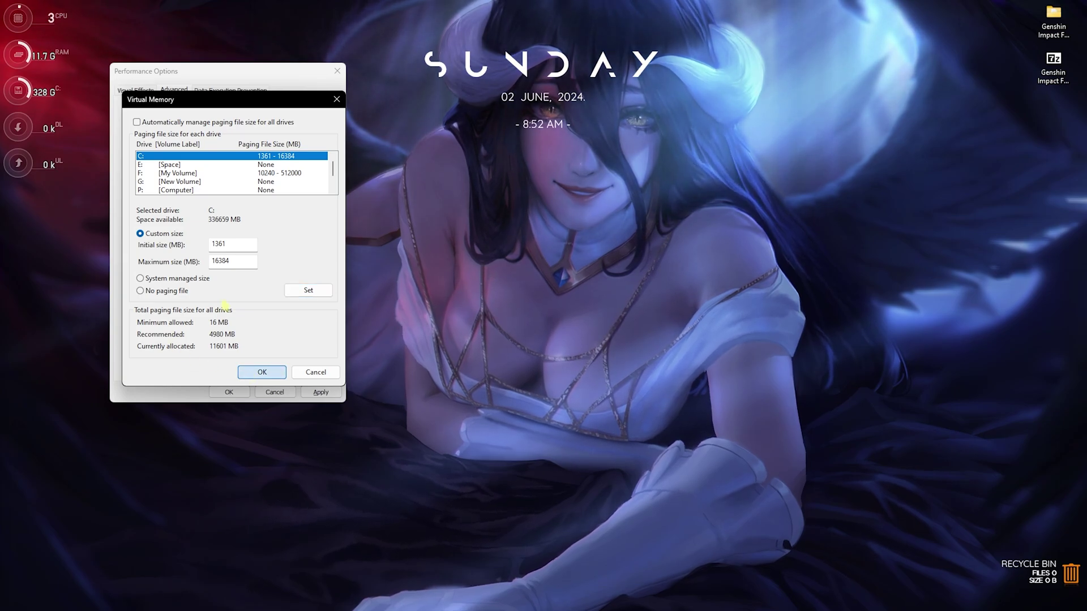
key(Return)
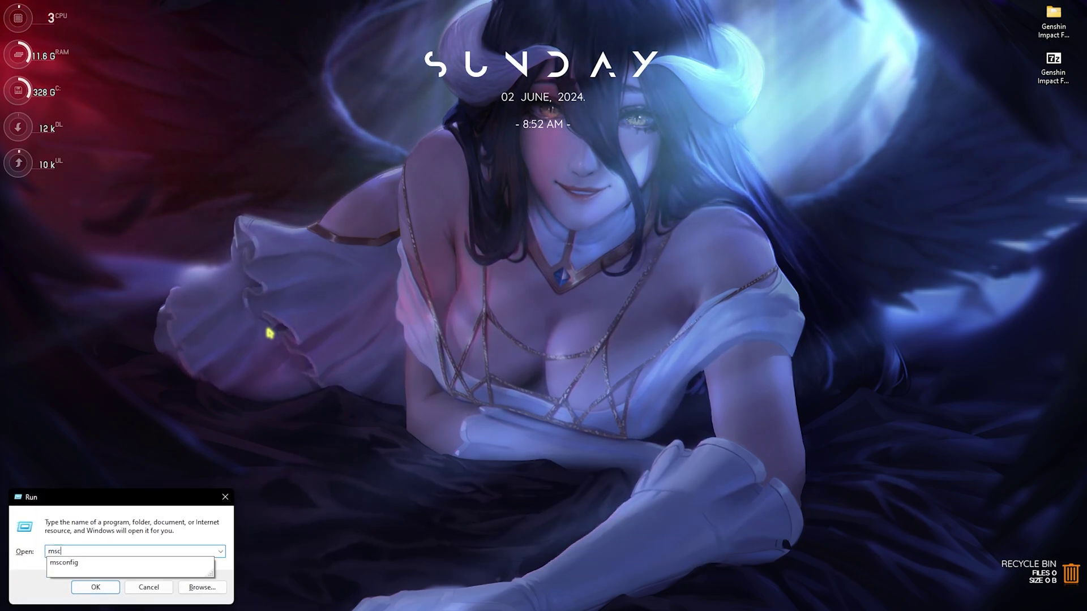
Run msconfig, set boot Number of processors to 24, and show the Services tab.
key(Return)
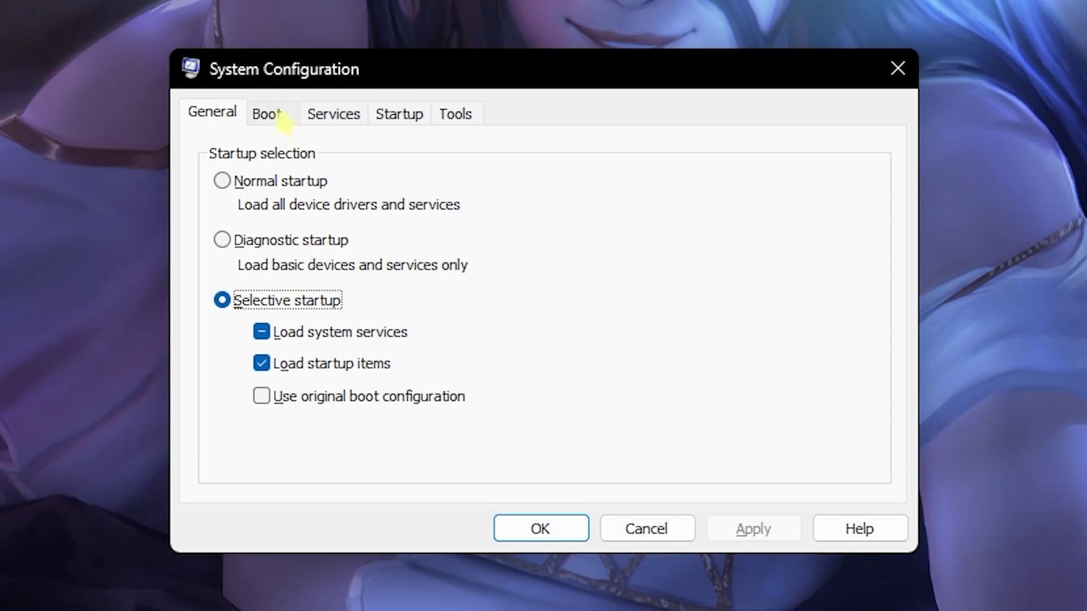
click(267, 114)
click(285, 302)
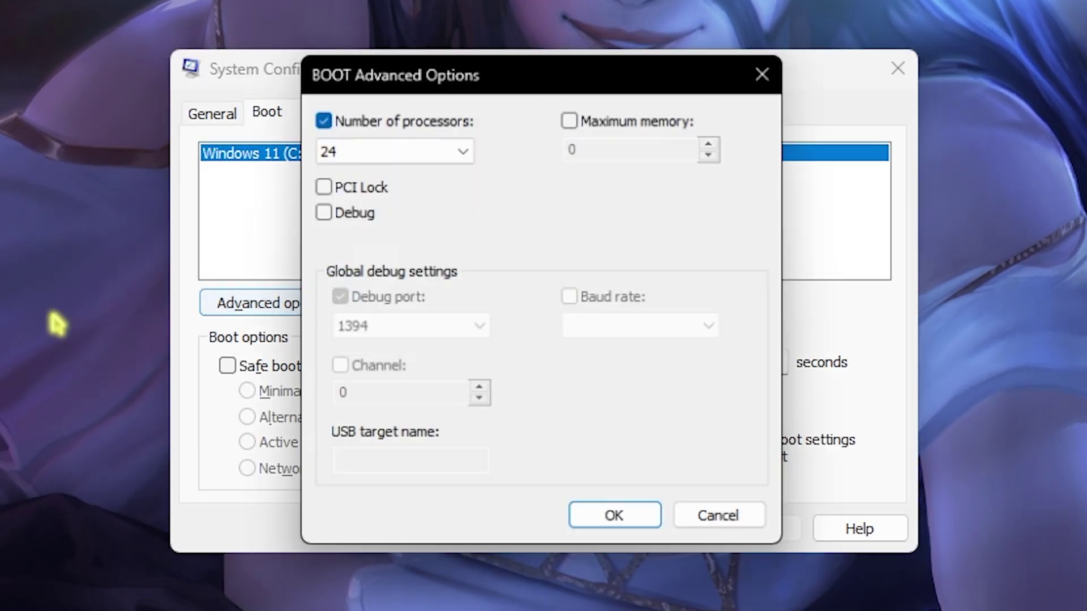
click(462, 149)
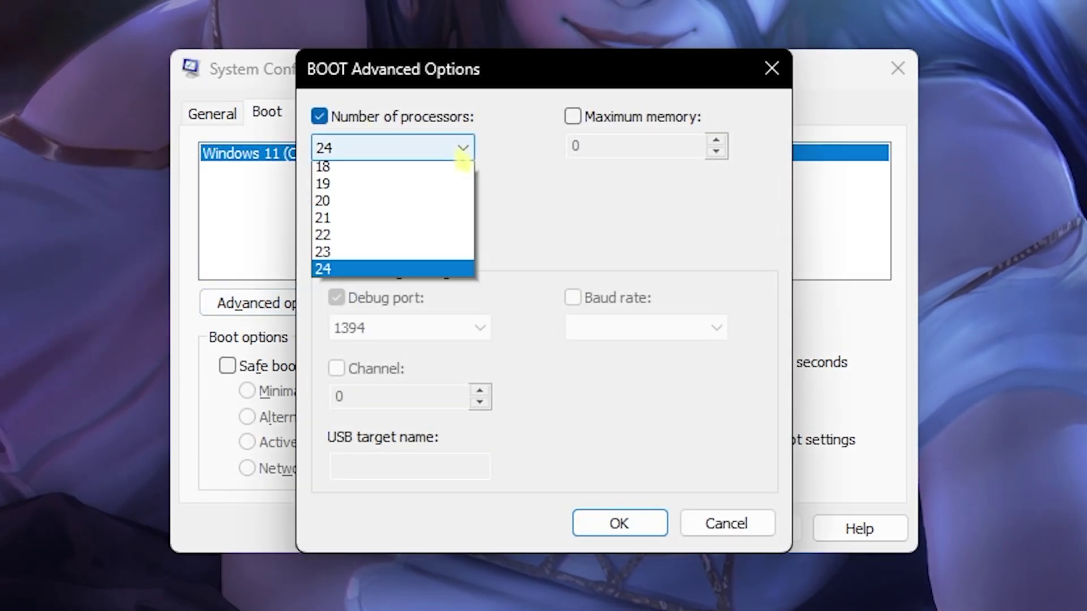
click(352, 565)
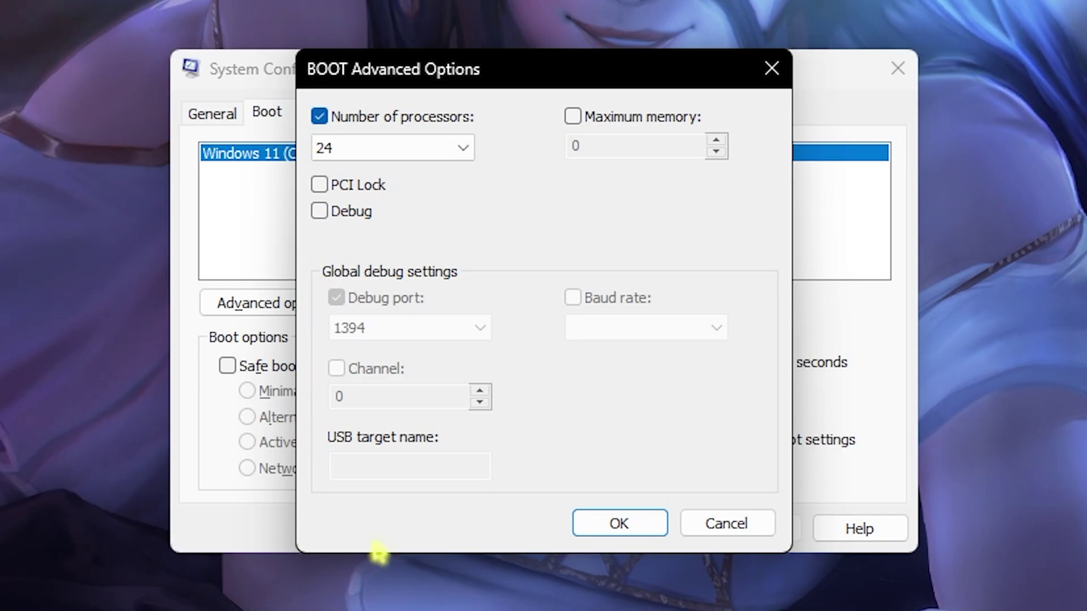
click(622, 531)
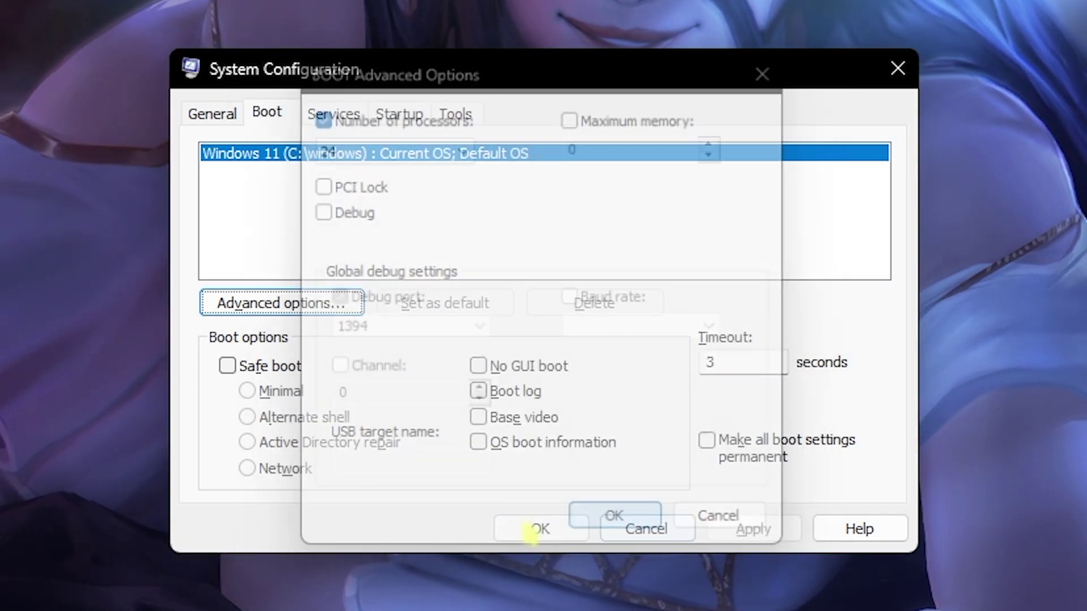
click(339, 116)
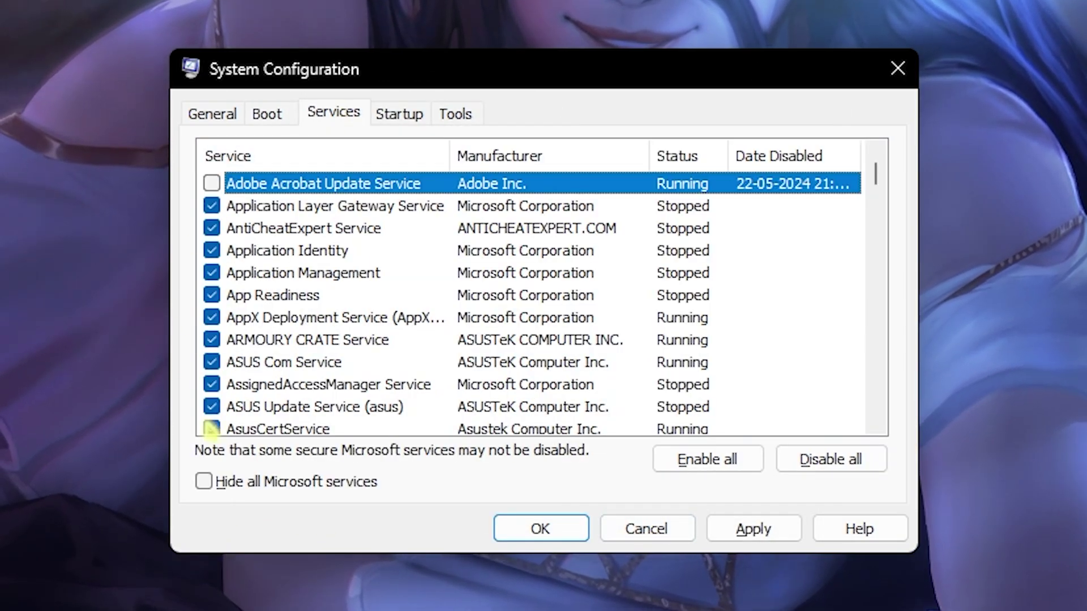
Hide all Microsoft services and scroll through the remaining non-Microsoft services.
click(209, 481)
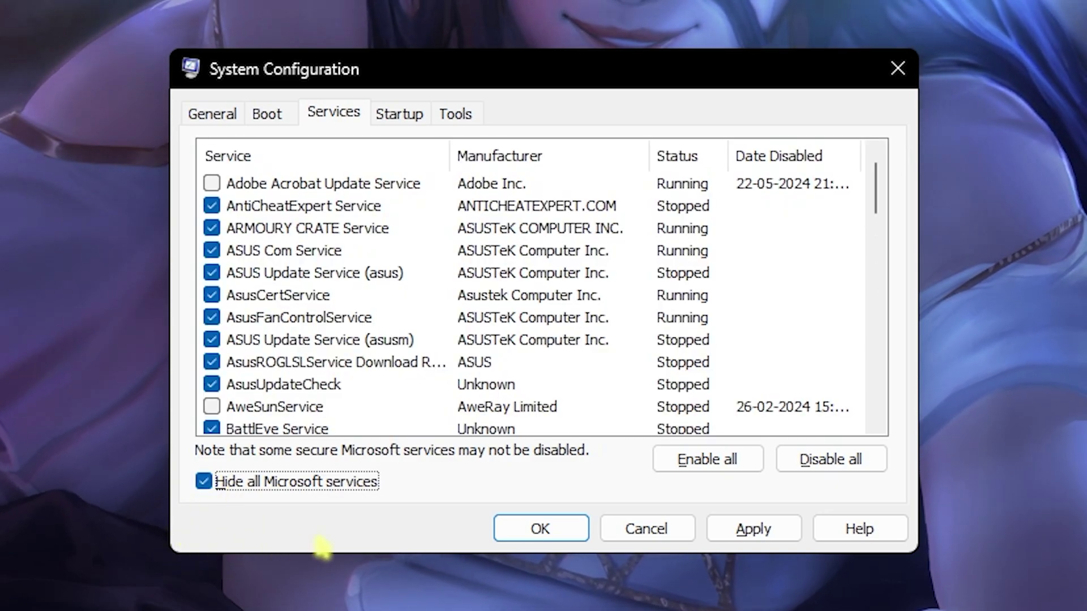
scroll(390, 373, down, 3)
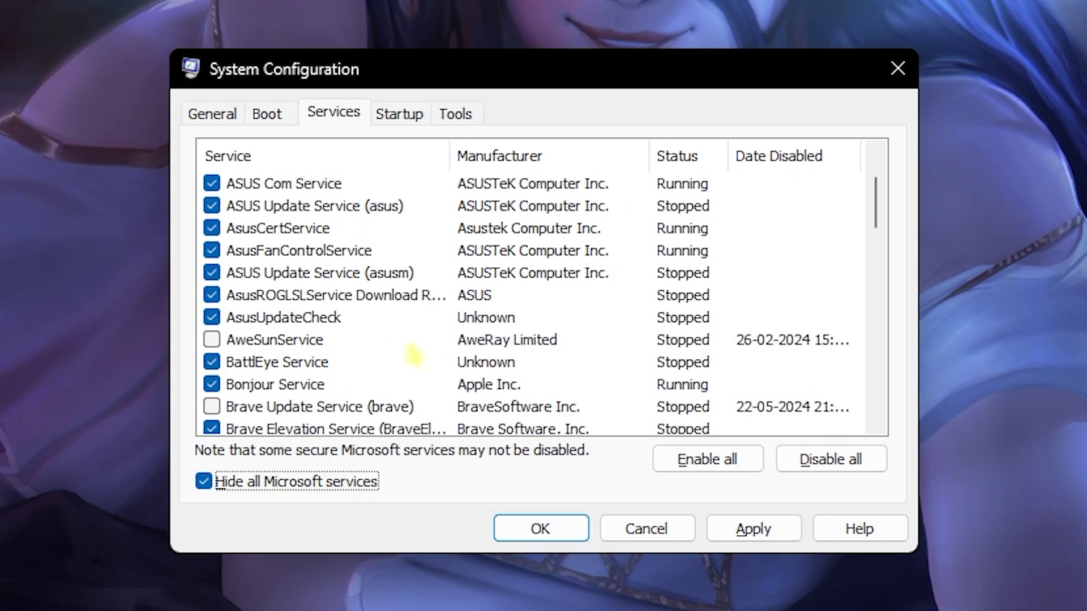
scroll(381, 324, down, 3)
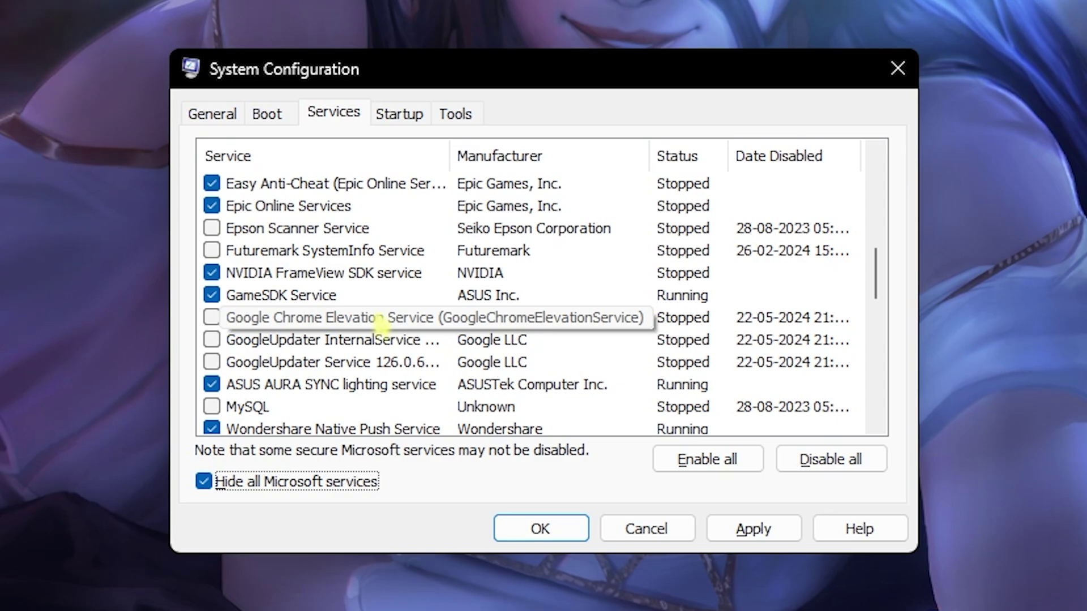
scroll(380, 324, down, 8)
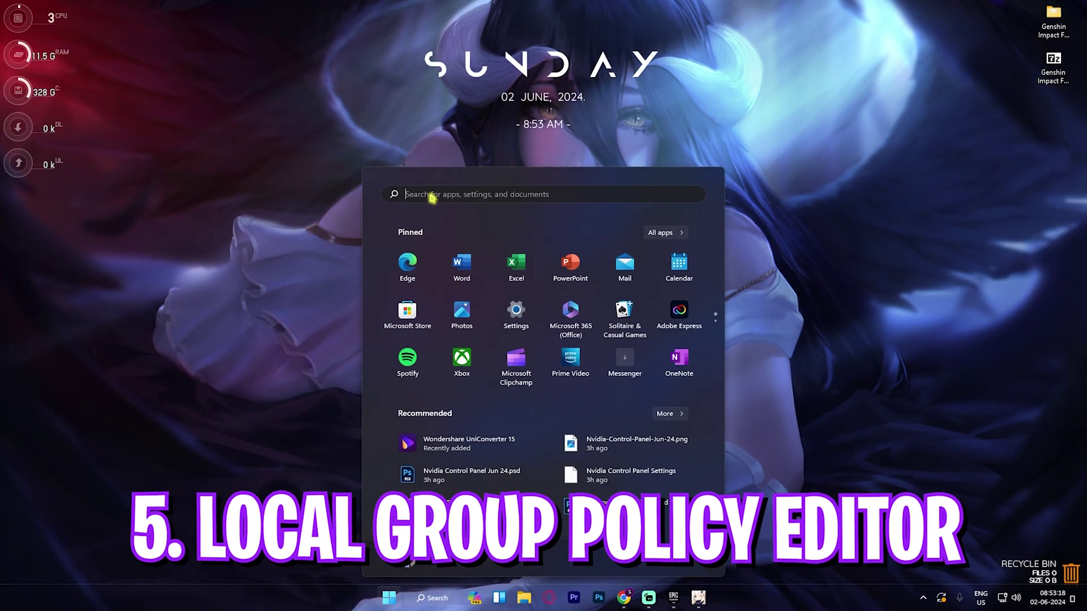
Open the Local Group Policy Editor and browse to Administrative Templates > Windows Components > App Privacy.
text(local)
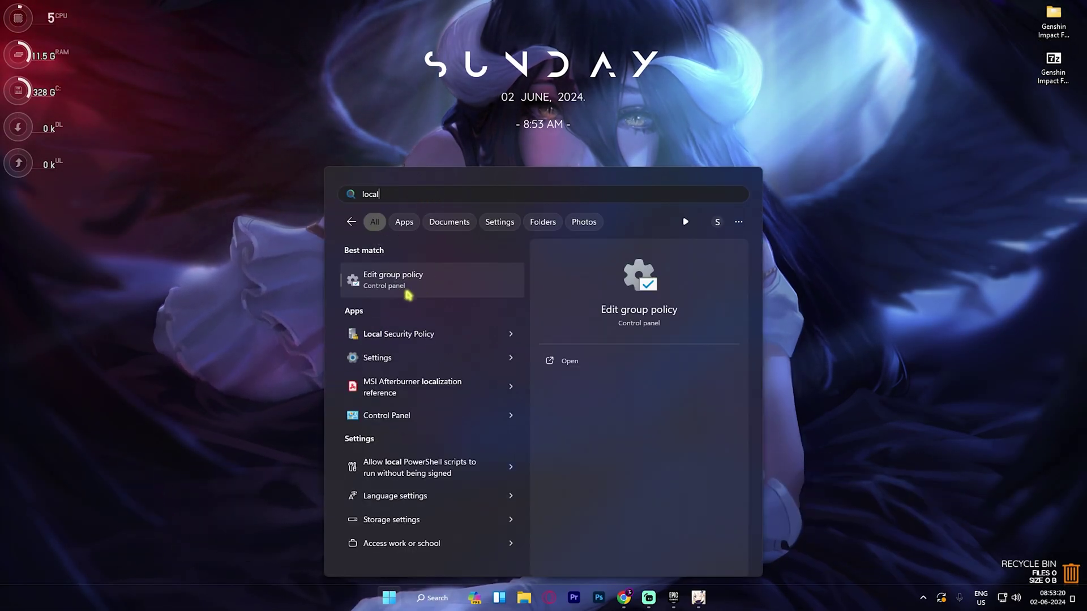
click(400, 281)
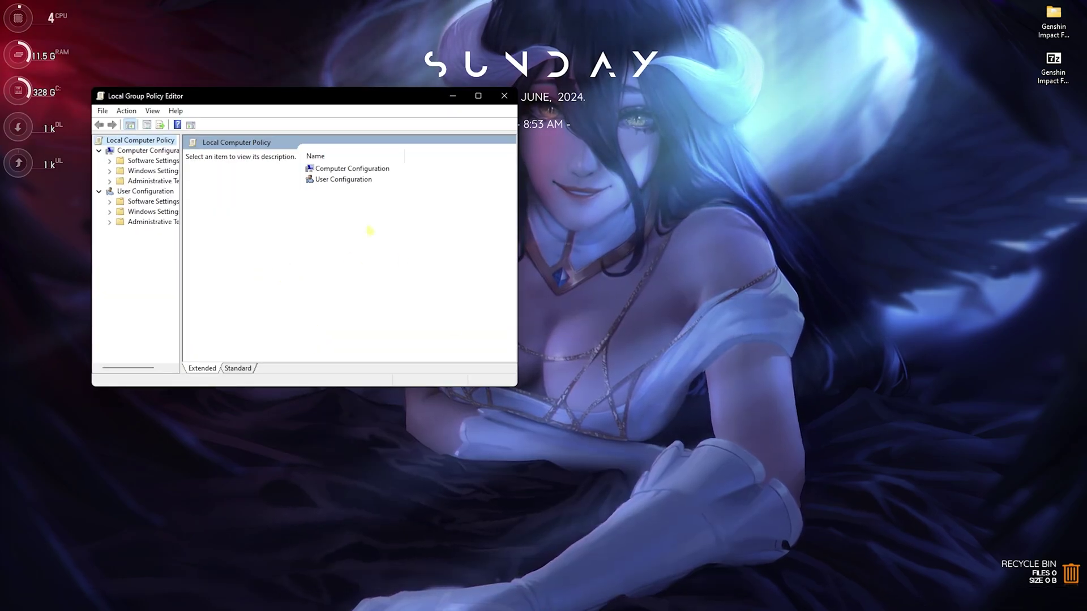
click(478, 96)
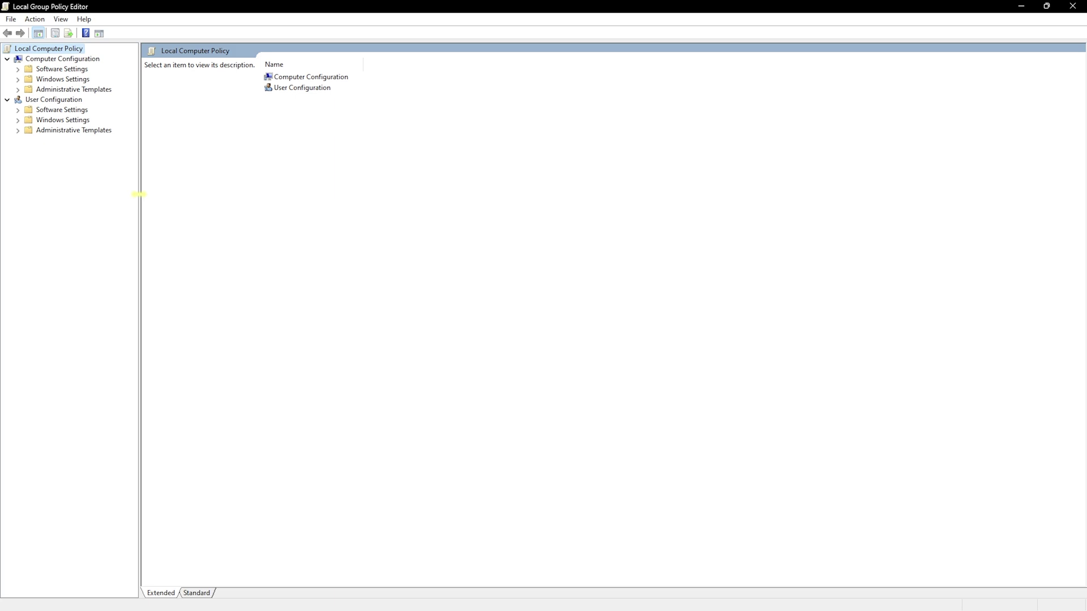
click(18, 90)
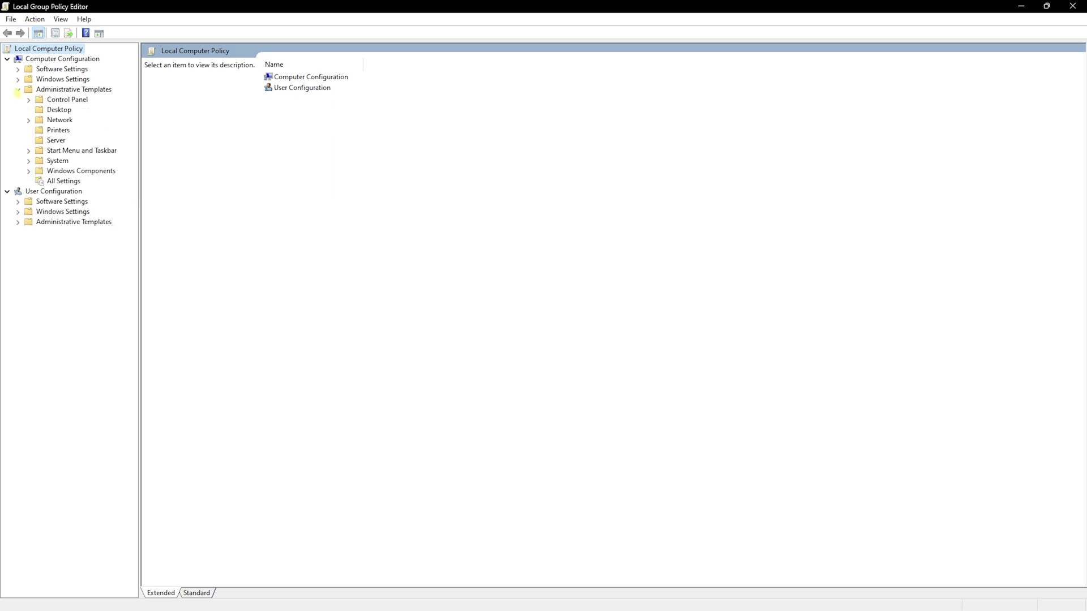
click(29, 172)
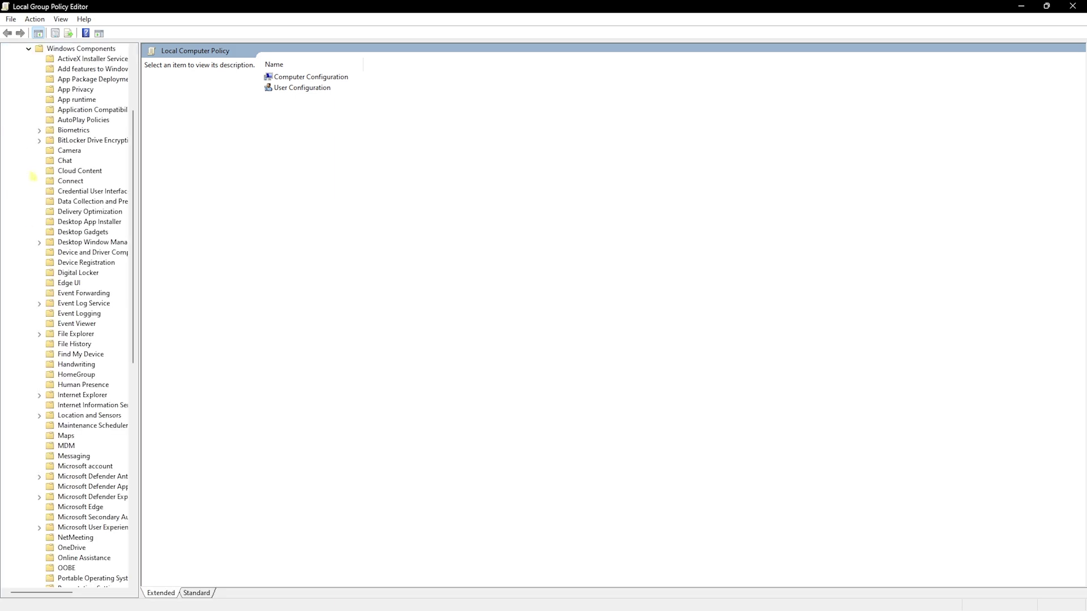
click(80, 90)
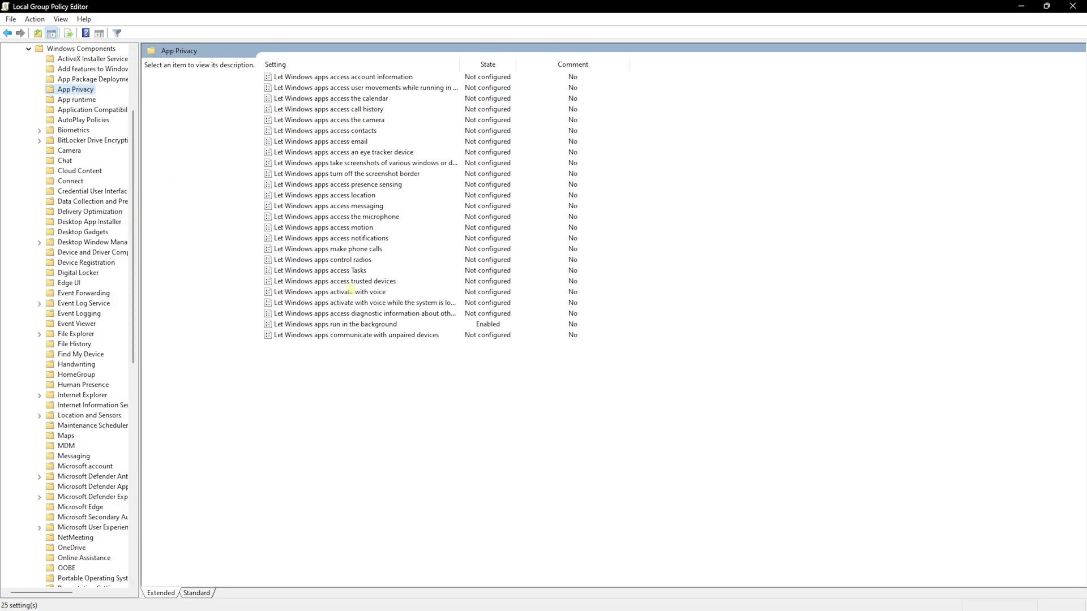
Set 'Let Windows apps run in the background' to Enabled with Force Deny for all apps.
click(320, 325)
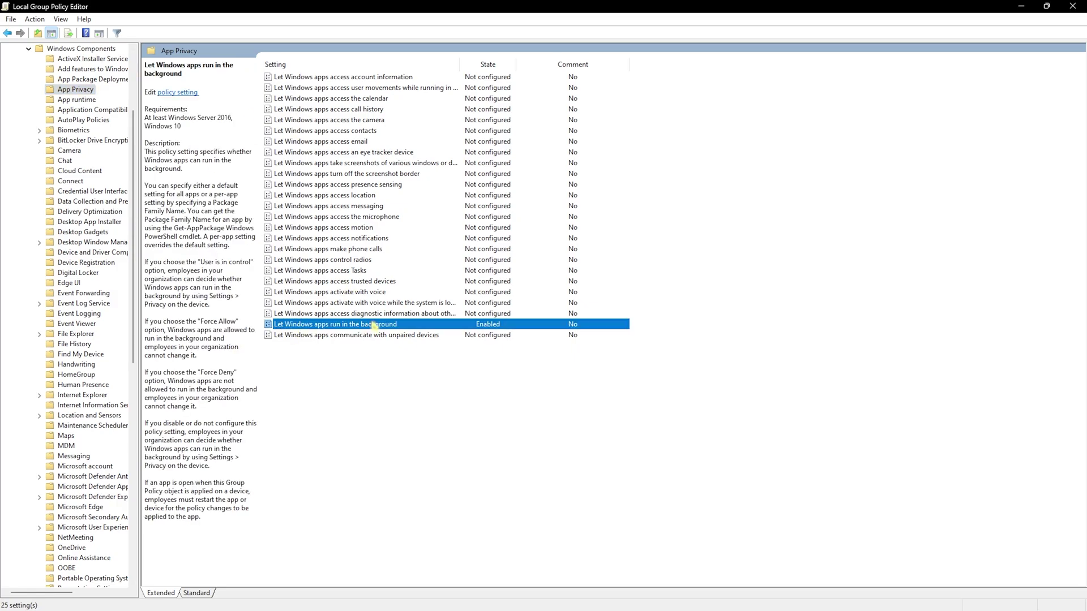
double_click(299, 324)
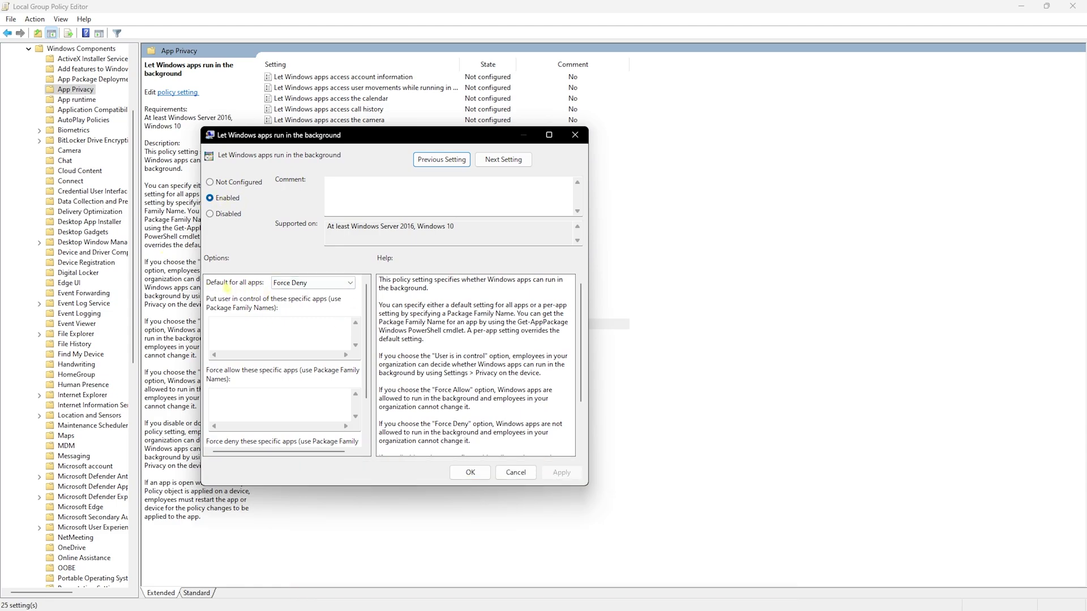
click(295, 283)
click(305, 312)
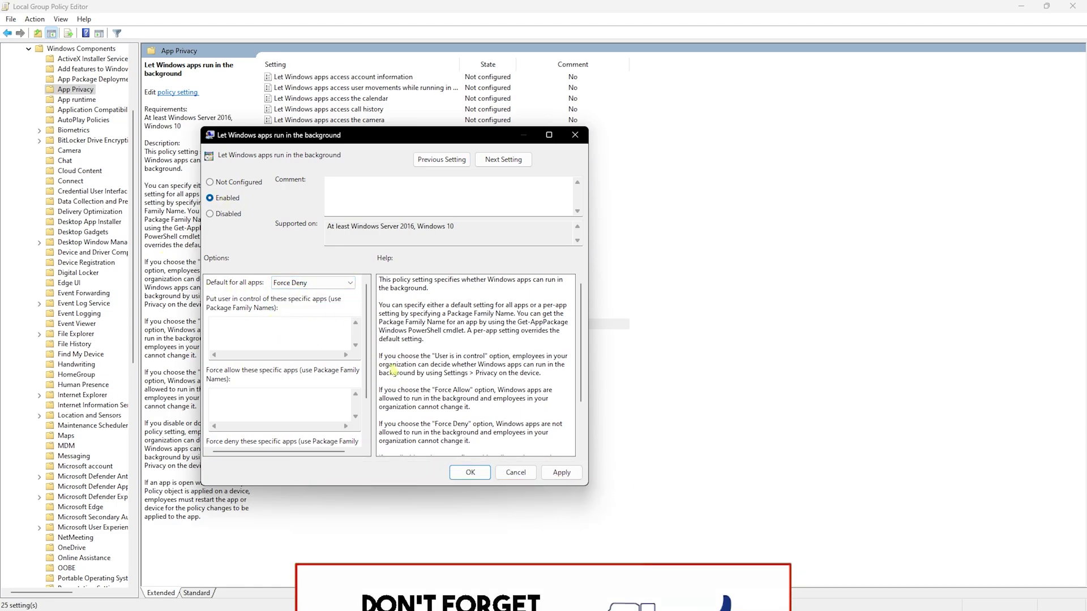
click(561, 472)
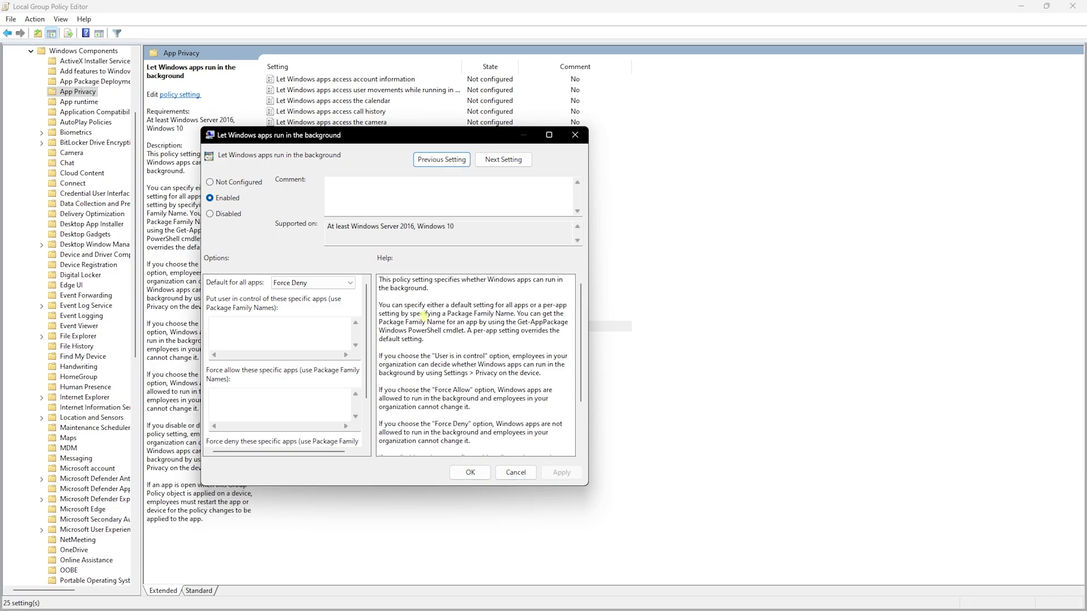
click(575, 134)
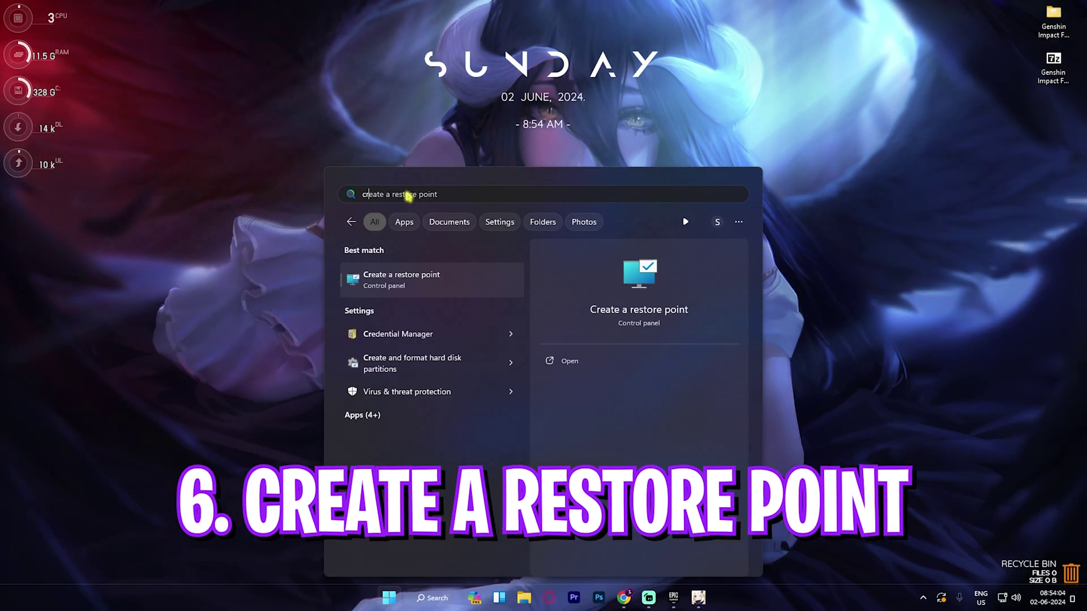
Create a restore point named 'Genshin' on Local Disk (C:), then close System Properties.
key(super+s)
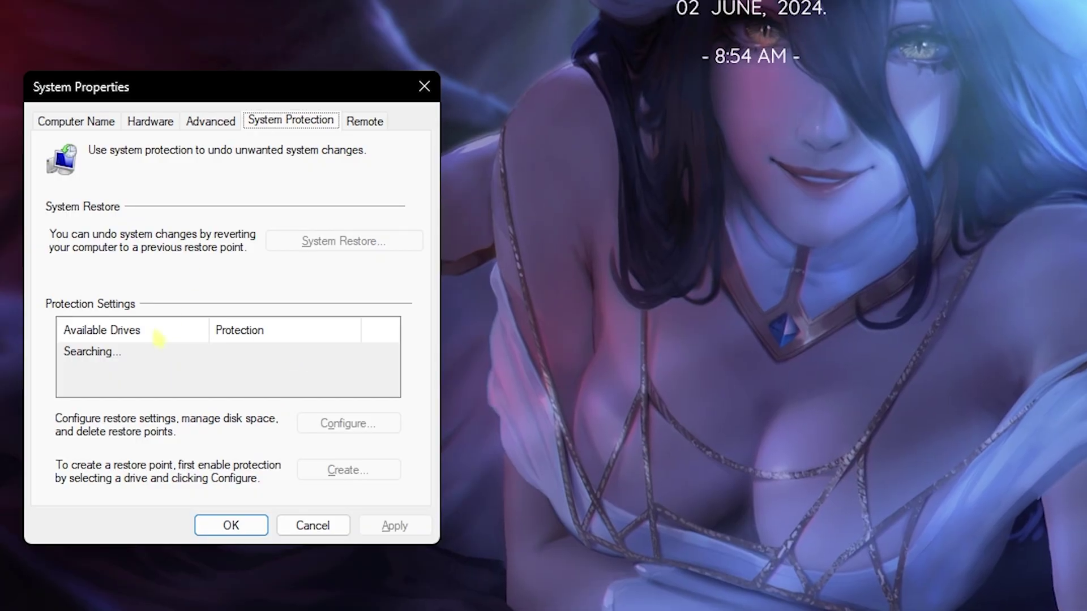
scroll(214, 308, down, 2)
click(164, 382)
click(345, 470)
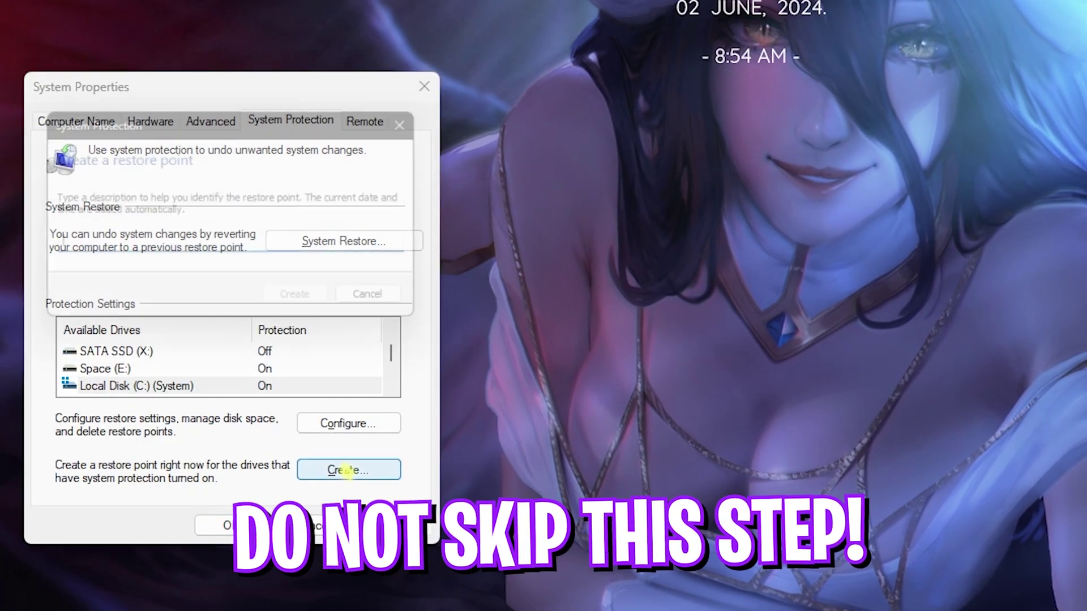
text(Genshin)
key(Return)
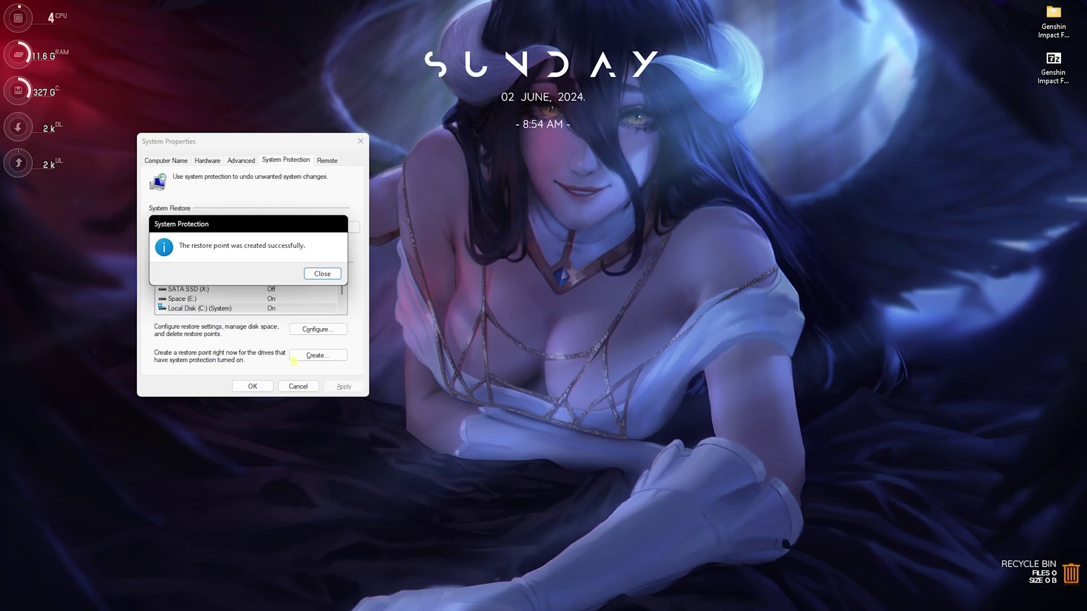
click(323, 342)
click(360, 141)
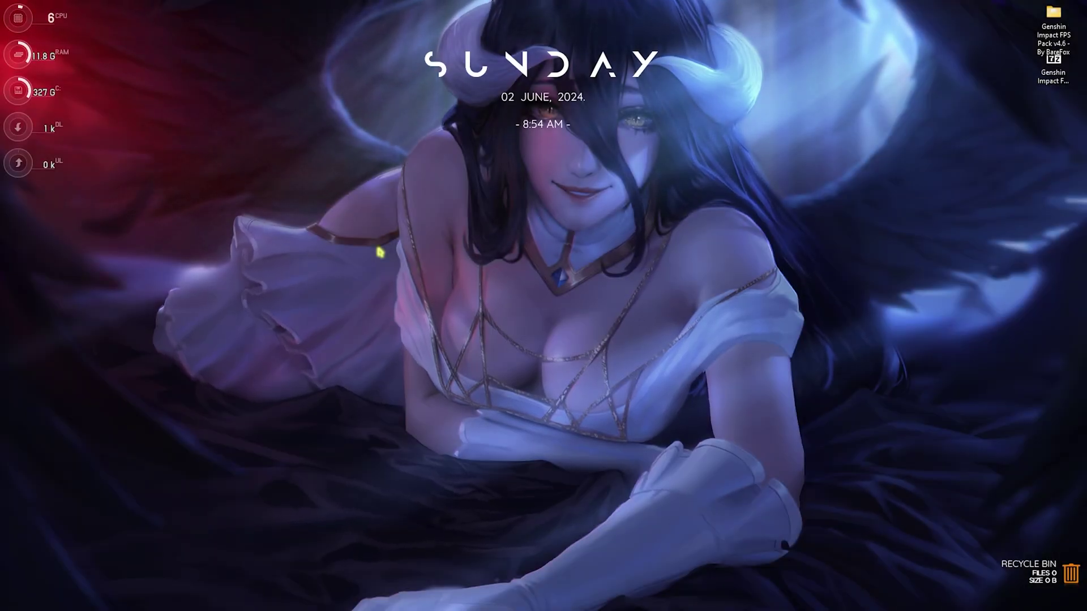
Launch Epic Games Launcher and use Genshin Impact's Manage options to reach its F: install folder.
key(super)
text(epic games launcher)
key(Return)
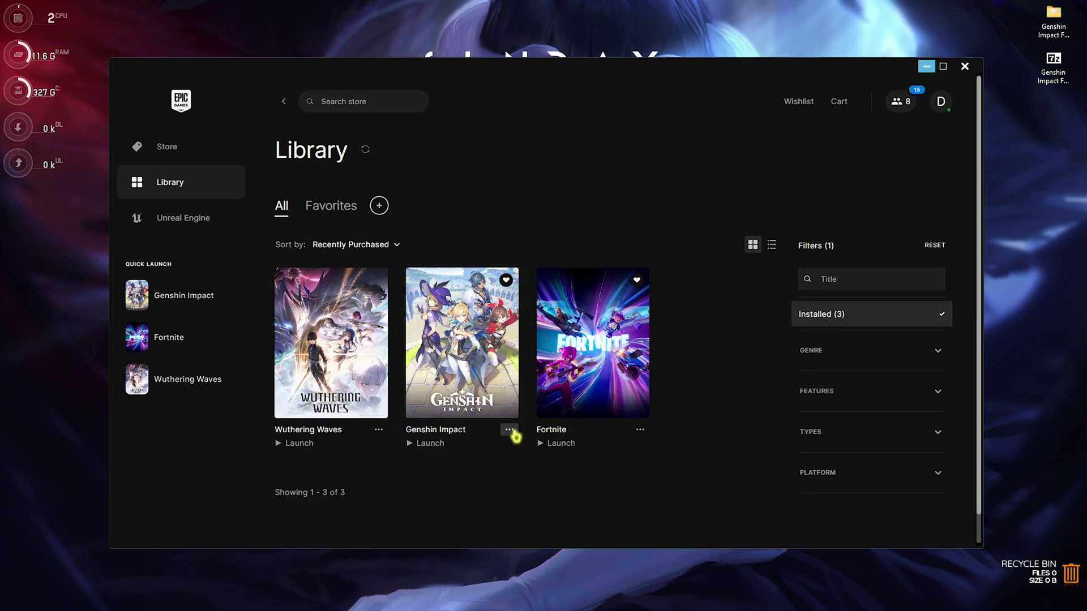
click(510, 430)
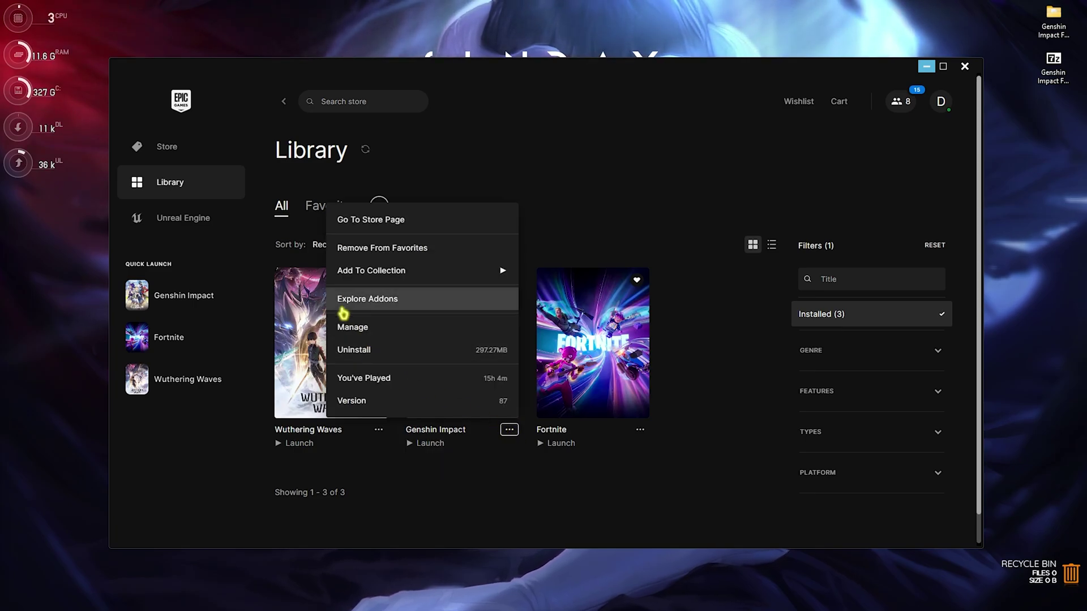
click(353, 329)
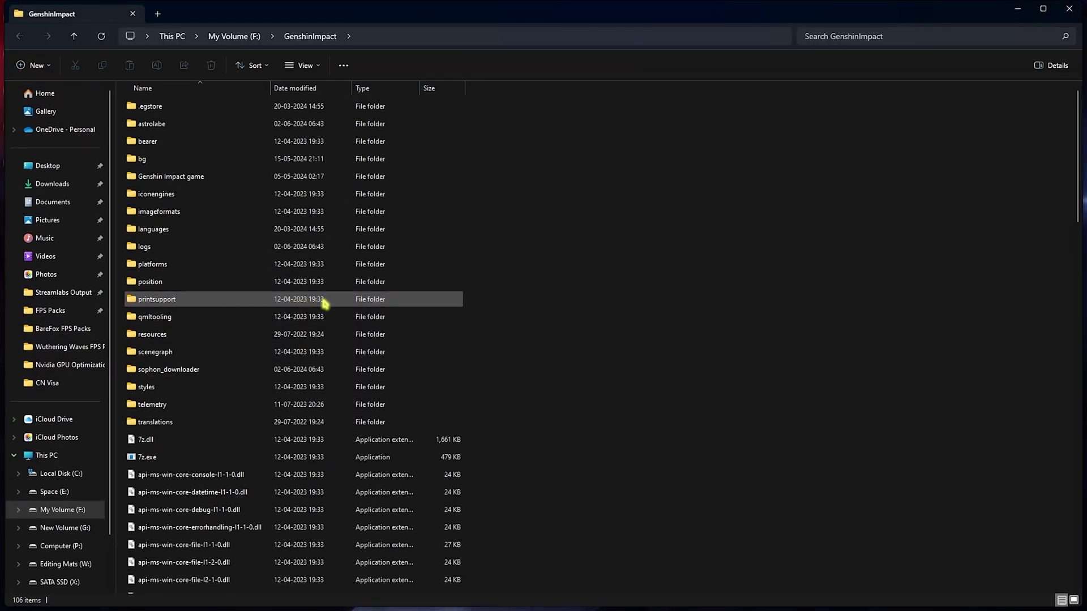
Give GenshinImpact.exe disabled fullscreen optimizations and high DPI scaling overridden by Application.
click(152, 177)
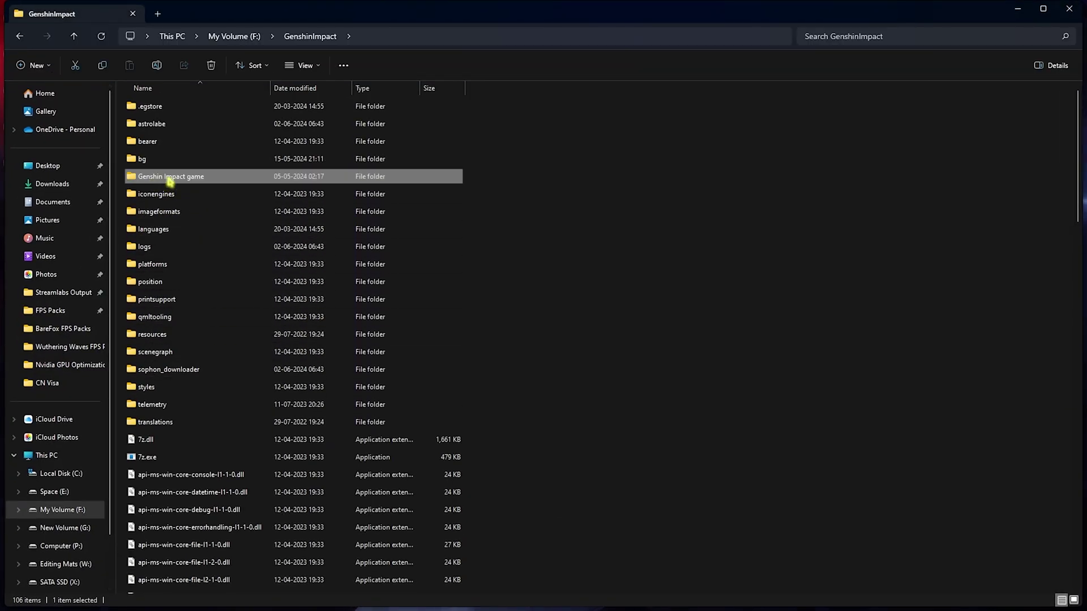
double_click(207, 180)
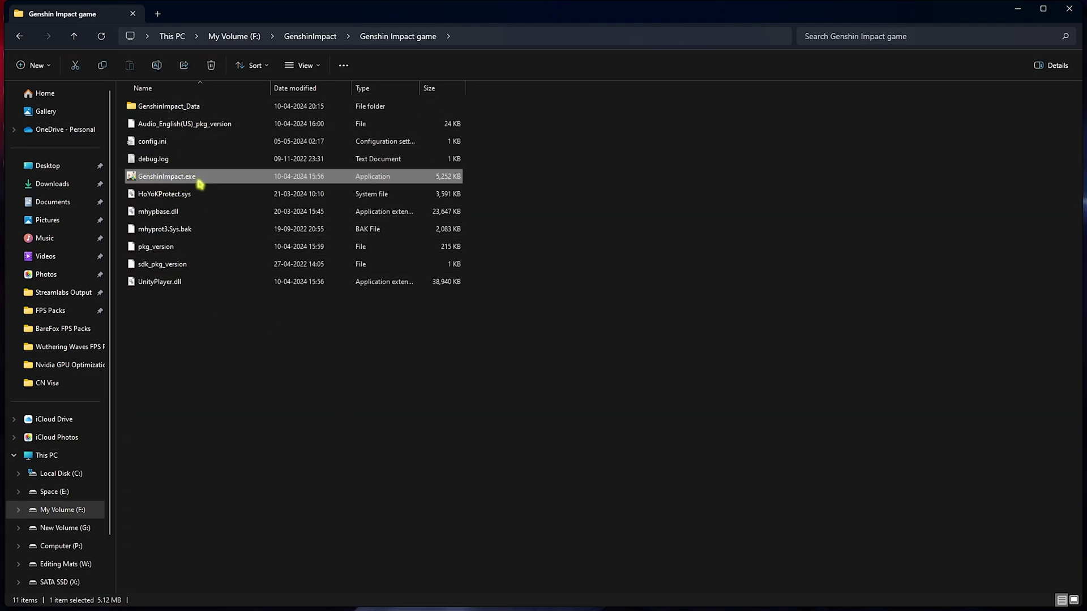
right_click(200, 184)
click(240, 345)
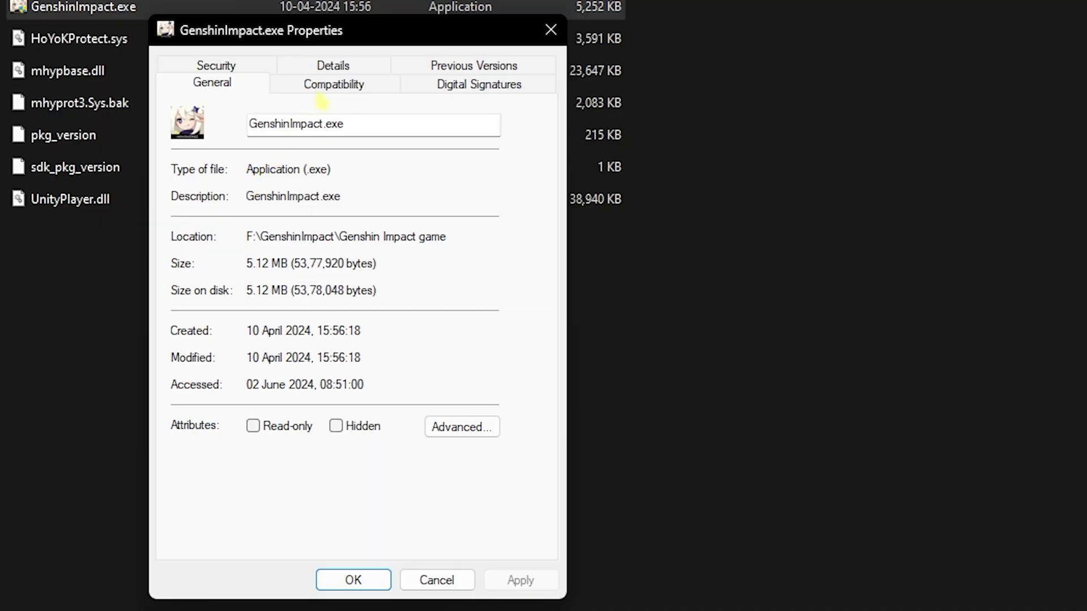
click(329, 85)
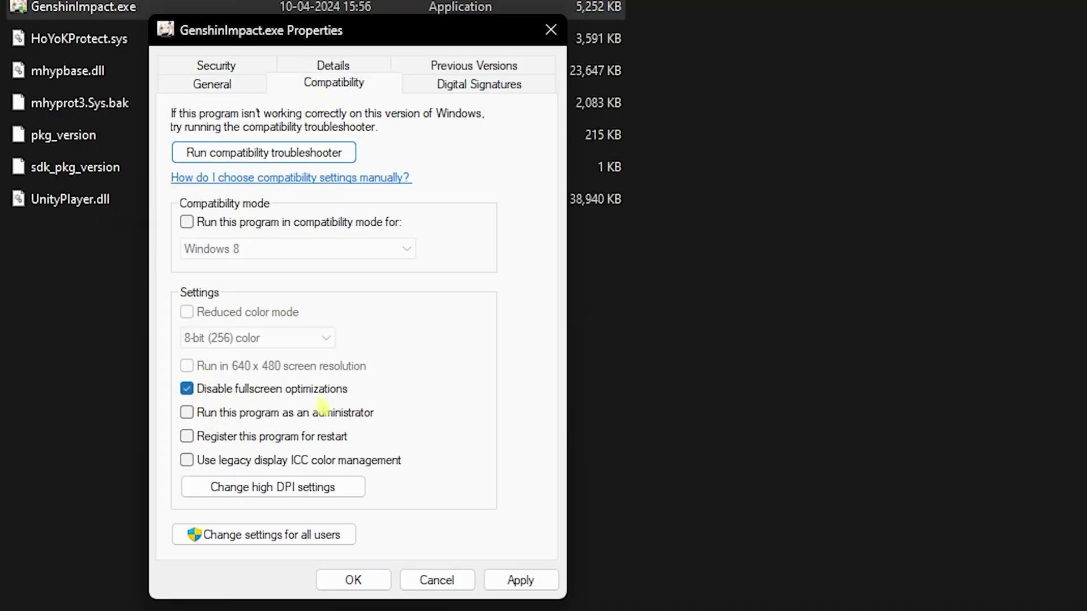
click(267, 487)
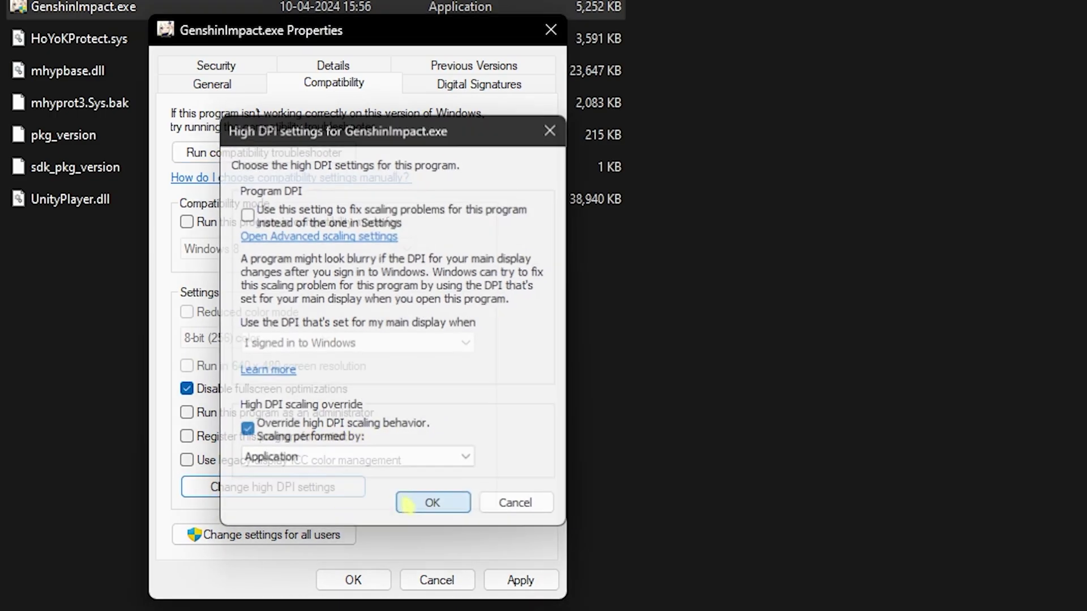
click(434, 506)
click(518, 579)
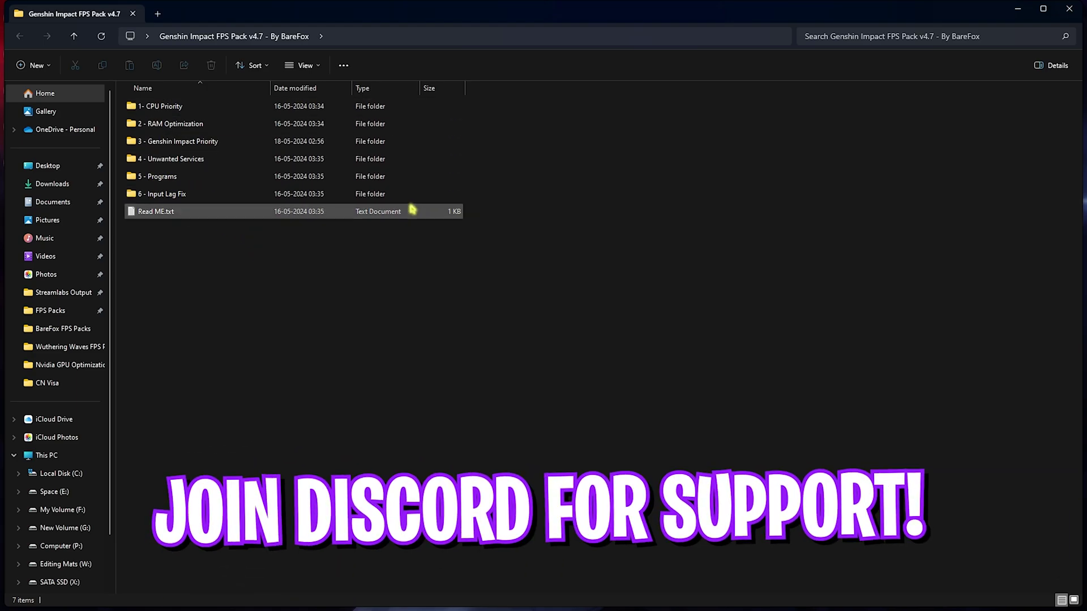
Browse the AMD and INTEL registry files in the 1- CPU Priority folder.
drag(508, 206, 416, 95)
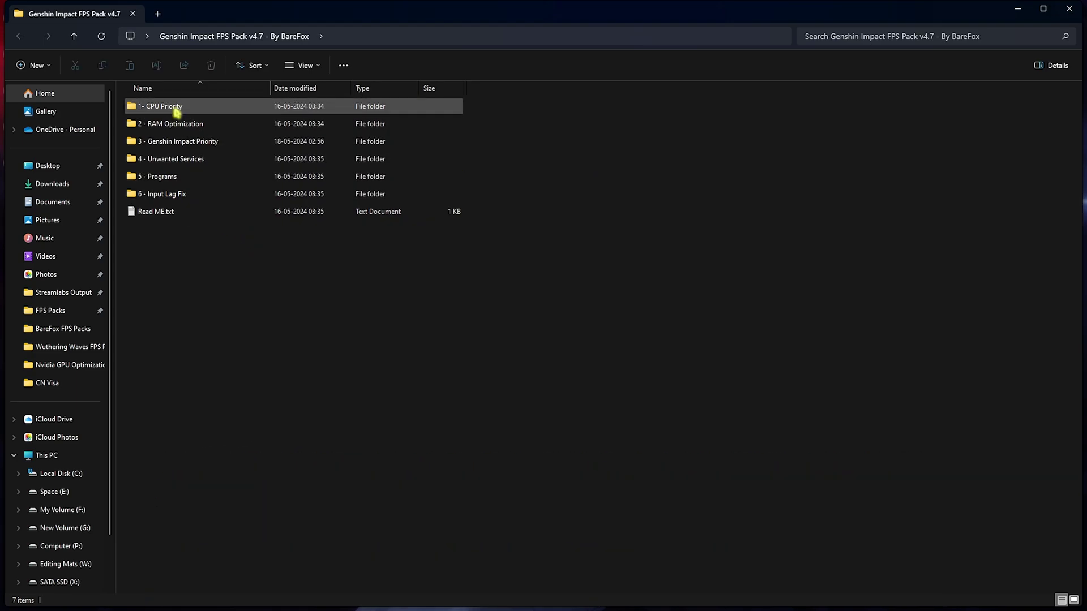
double_click(178, 111)
double_click(177, 112)
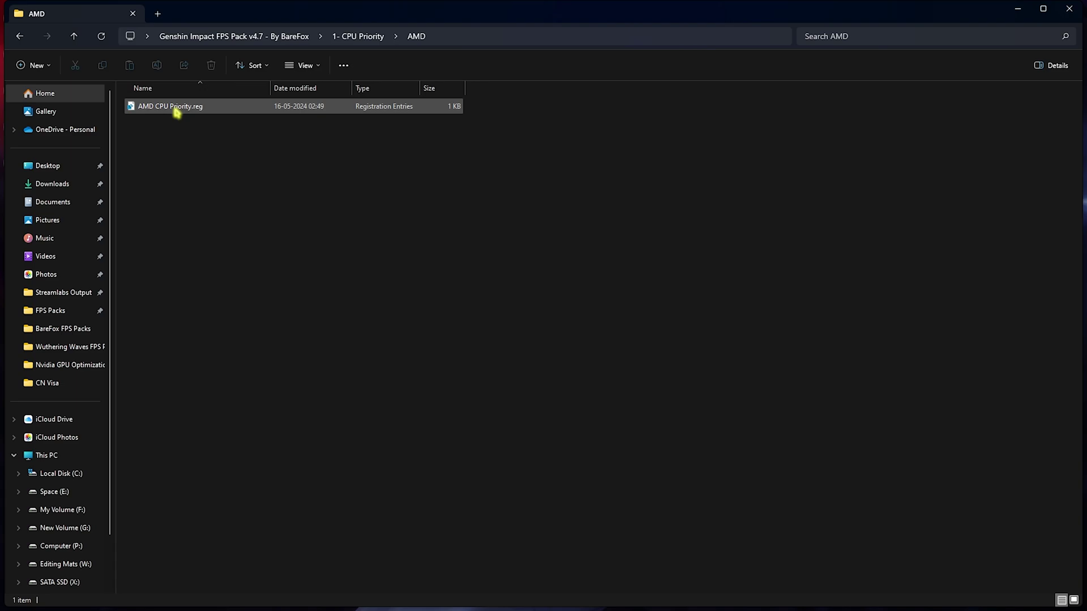
click(347, 37)
double_click(180, 120)
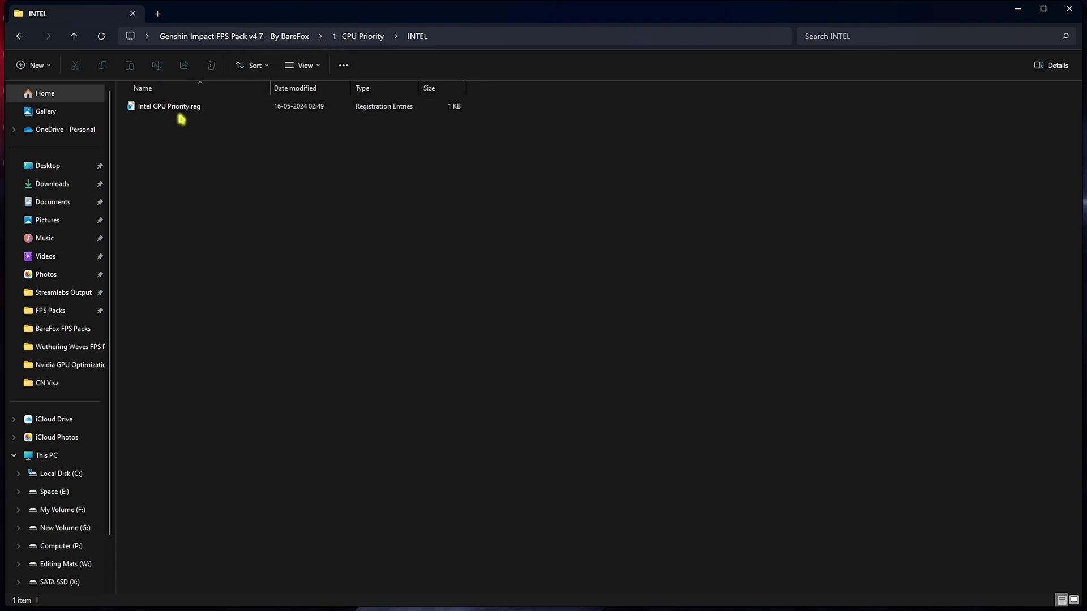
click(362, 37)
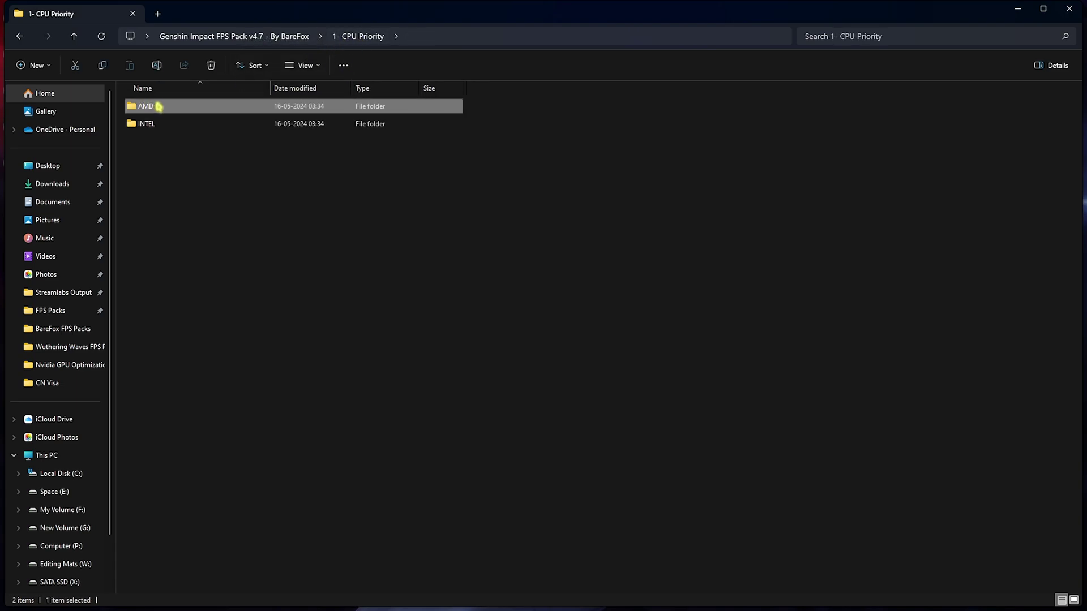
double_click(151, 107)
click(163, 107)
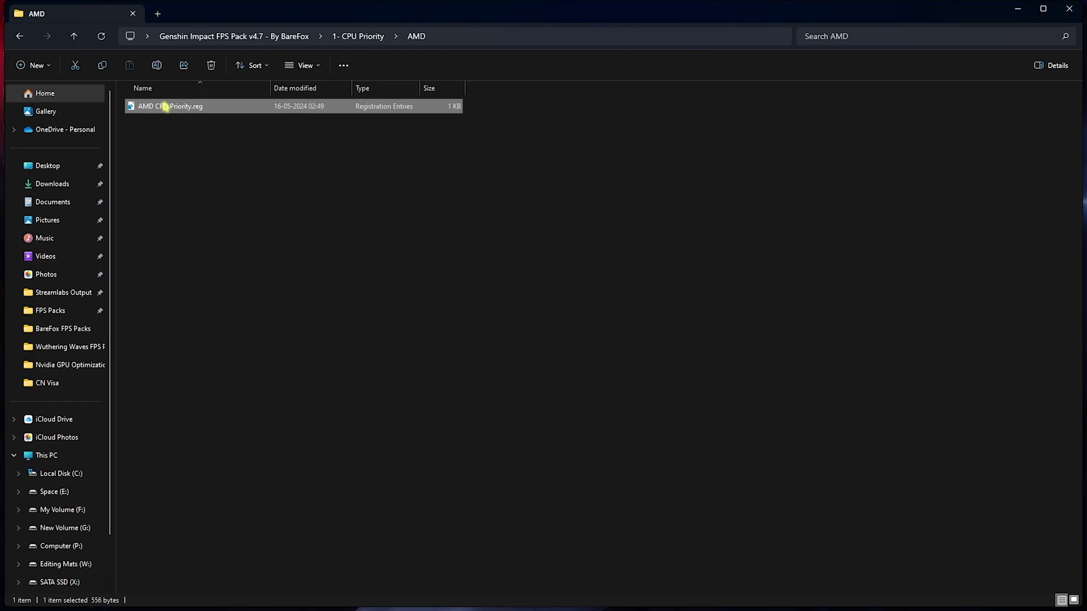
click(362, 38)
double_click(218, 125)
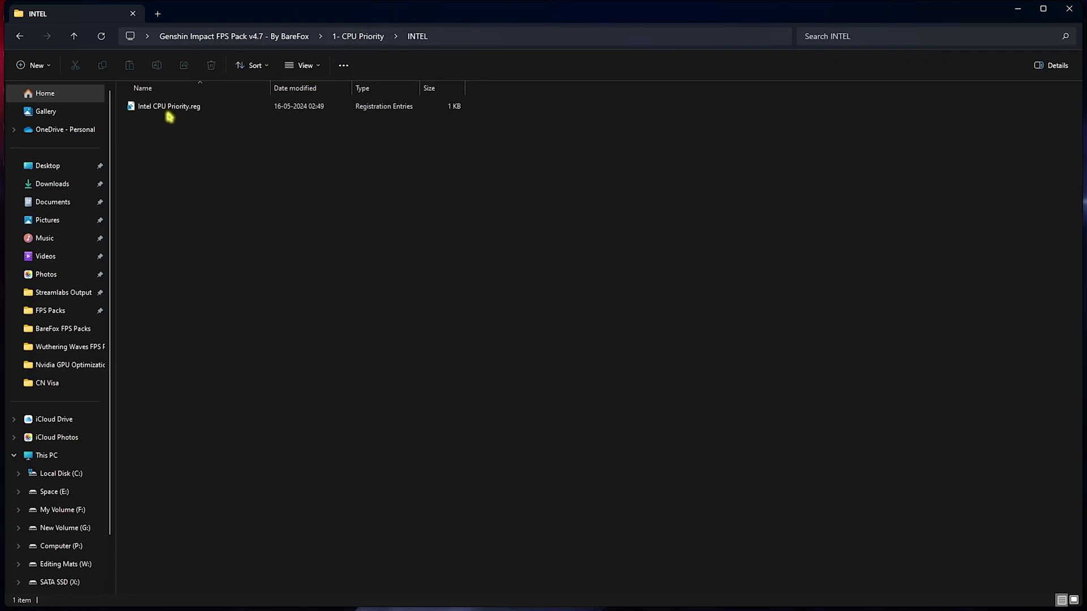
click(233, 36)
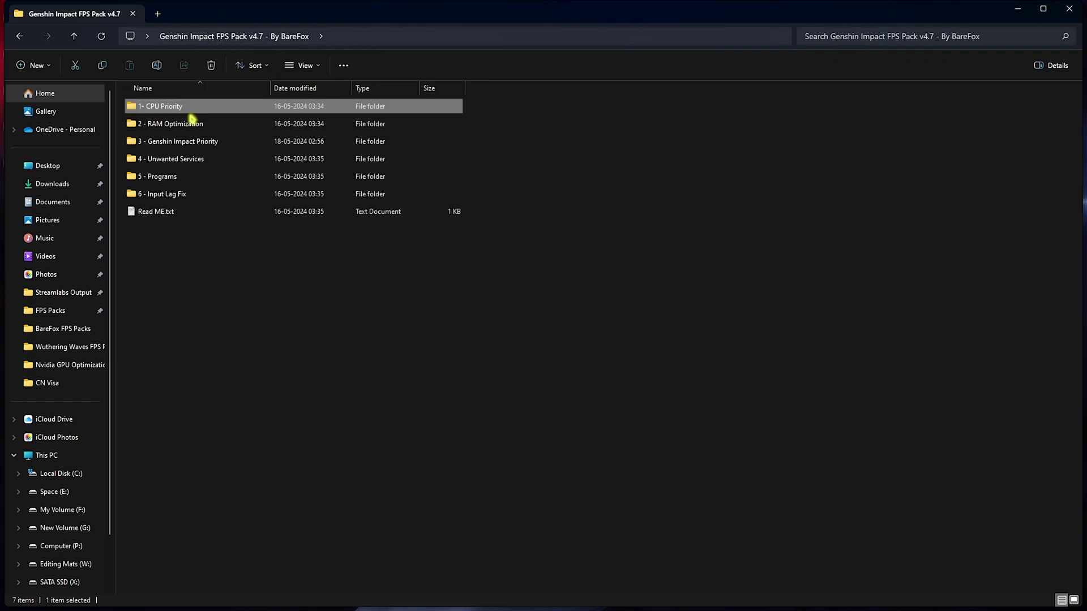
Review the 2GB–128GB RAM Optimization files and the 3 - Genshin Impact Priority folder.
double_click(150, 125)
click(147, 286)
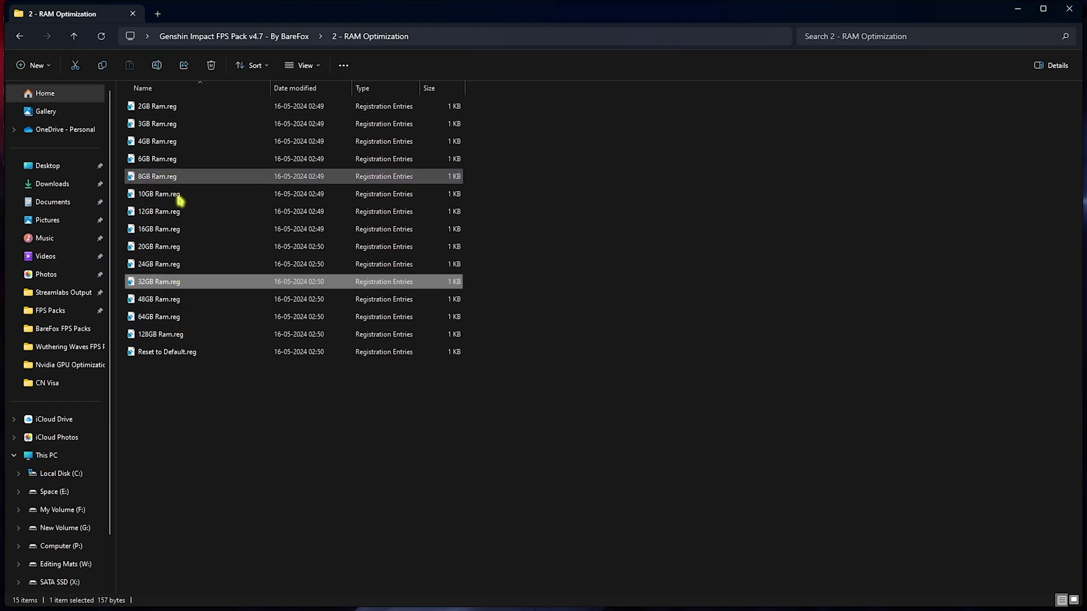
drag(483, 346, 448, 109)
click(585, 226)
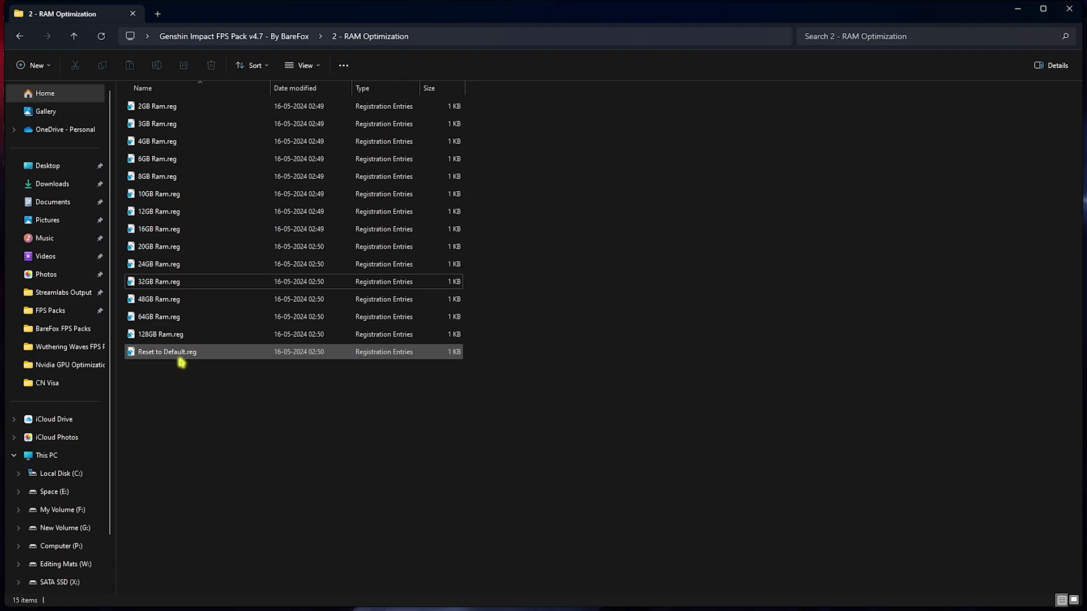
key(alt+Up)
double_click(177, 141)
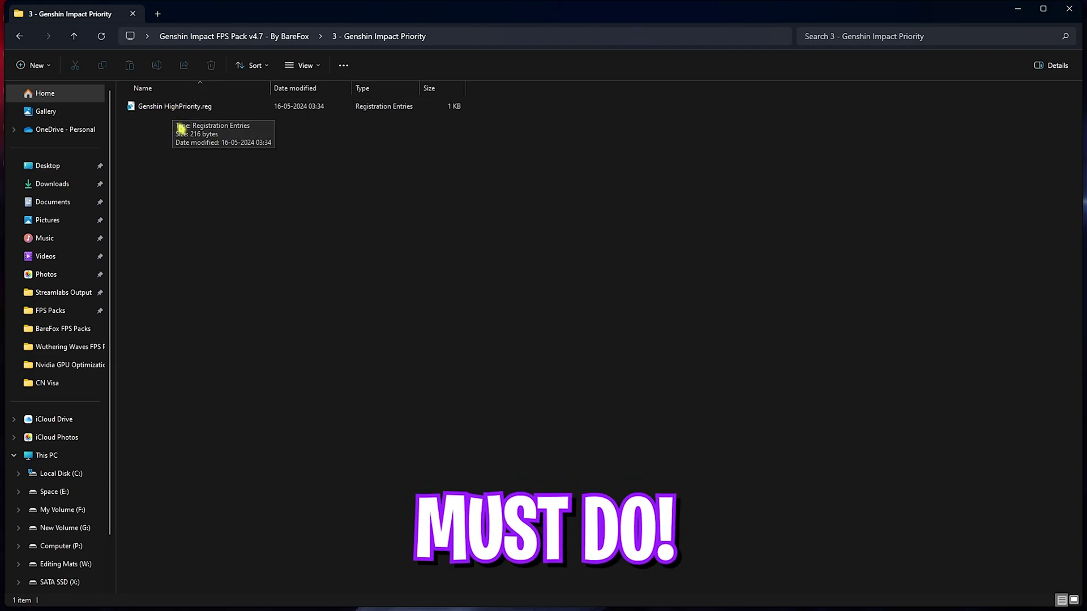
click(226, 37)
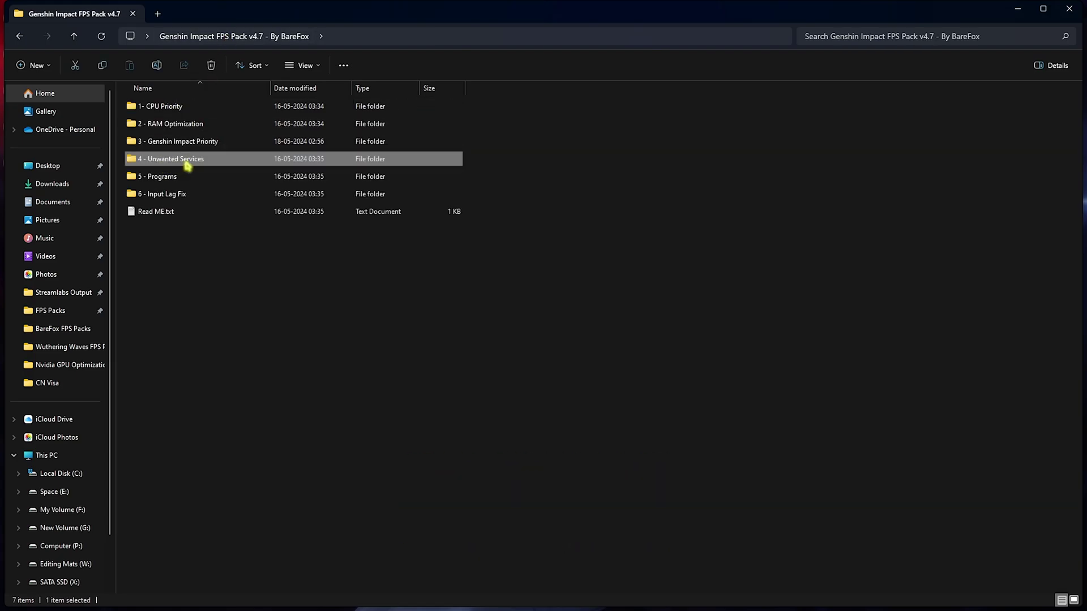
Inspect the nine Unwanted Services registry files and their six Revert Registries files.
double_click(187, 161)
drag(240, 339, 165, 126)
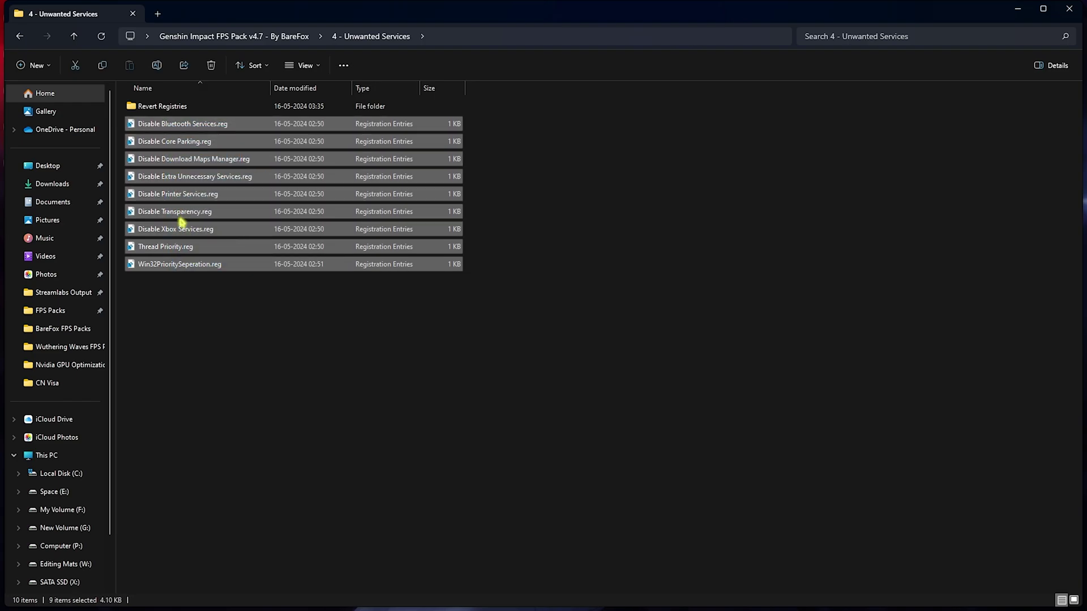
click(207, 325)
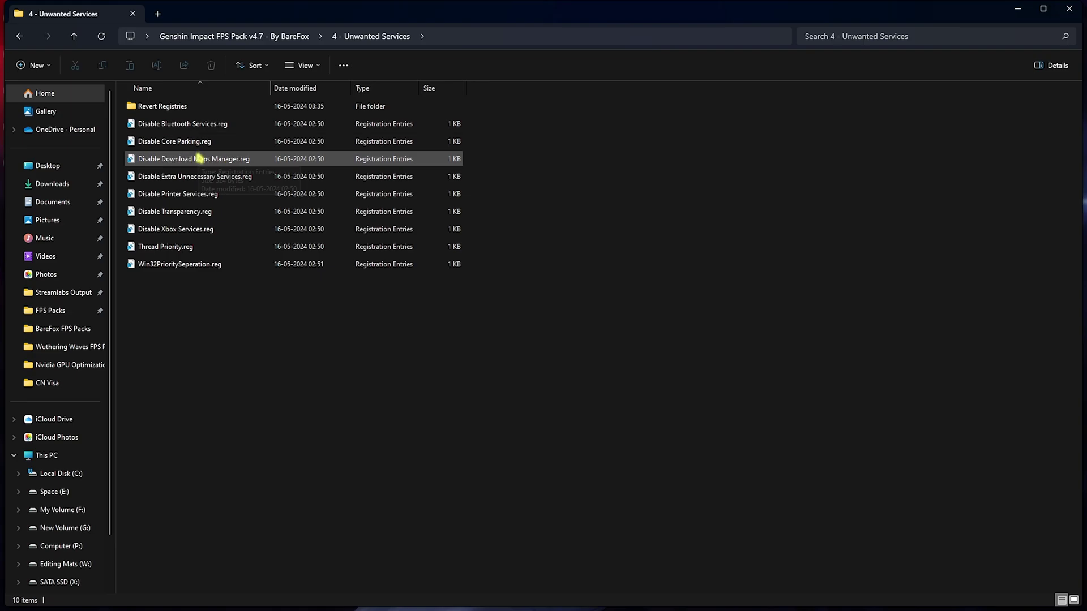
drag(185, 326, 182, 125)
click(204, 358)
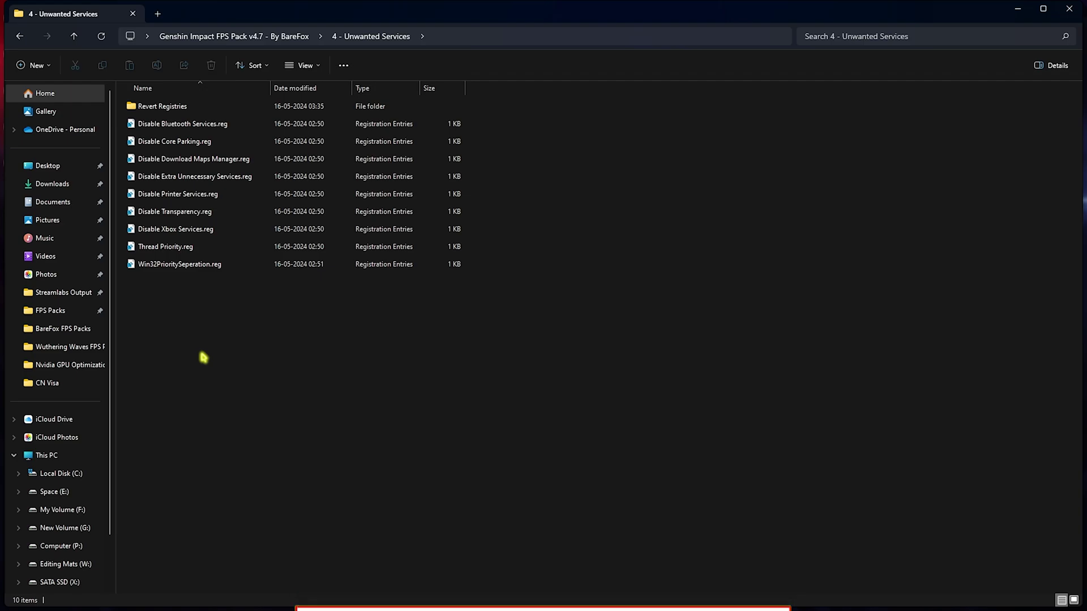
click(179, 106)
double_click(179, 106)
drag(192, 260, 184, 108)
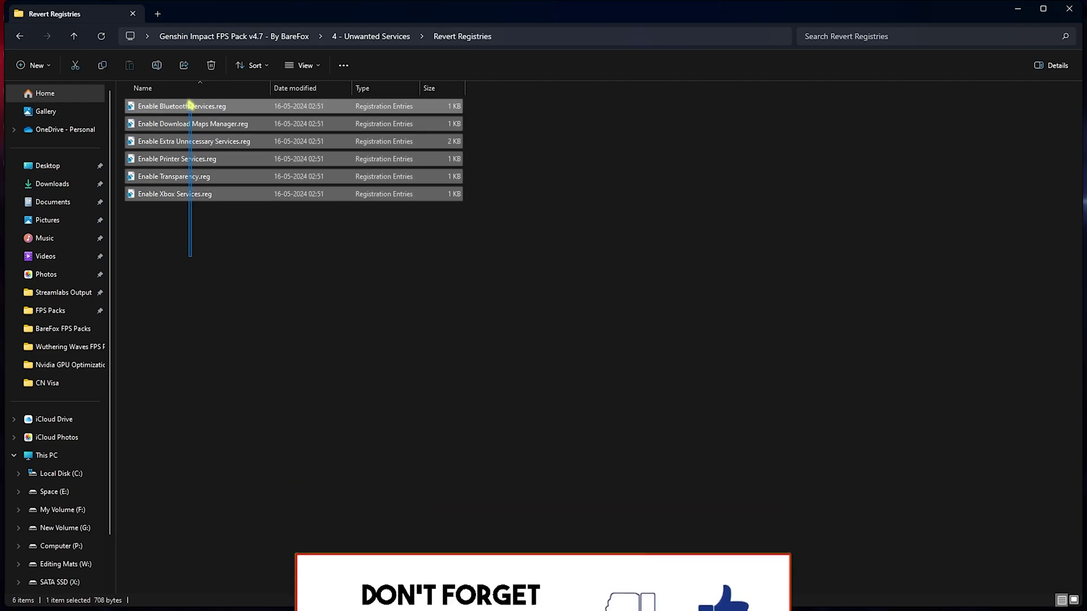
key(alt+Up)
key(alt+Up)
double_click(177, 175)
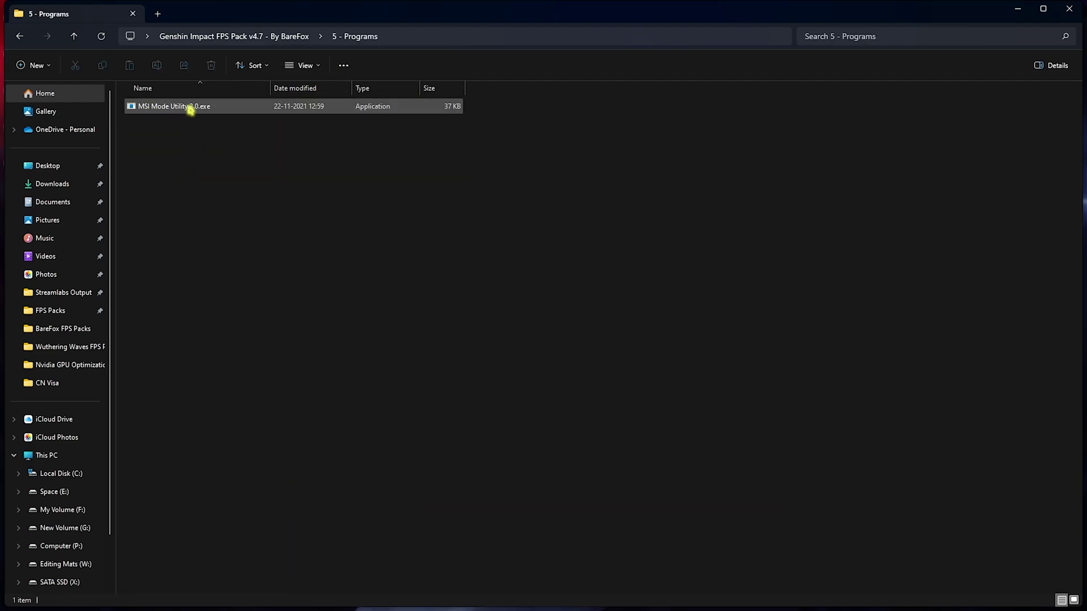
Run MSI Mode Utility 3.0 as administrator and keep the RTX 2070 SUPER on MSI at High priority.
click(164, 112)
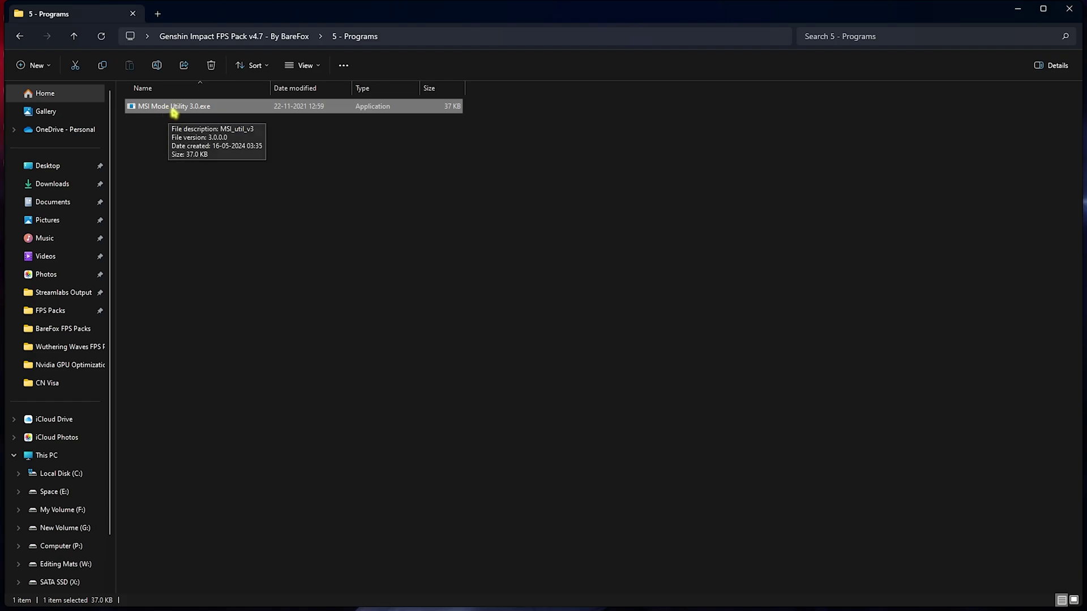
right_click(170, 111)
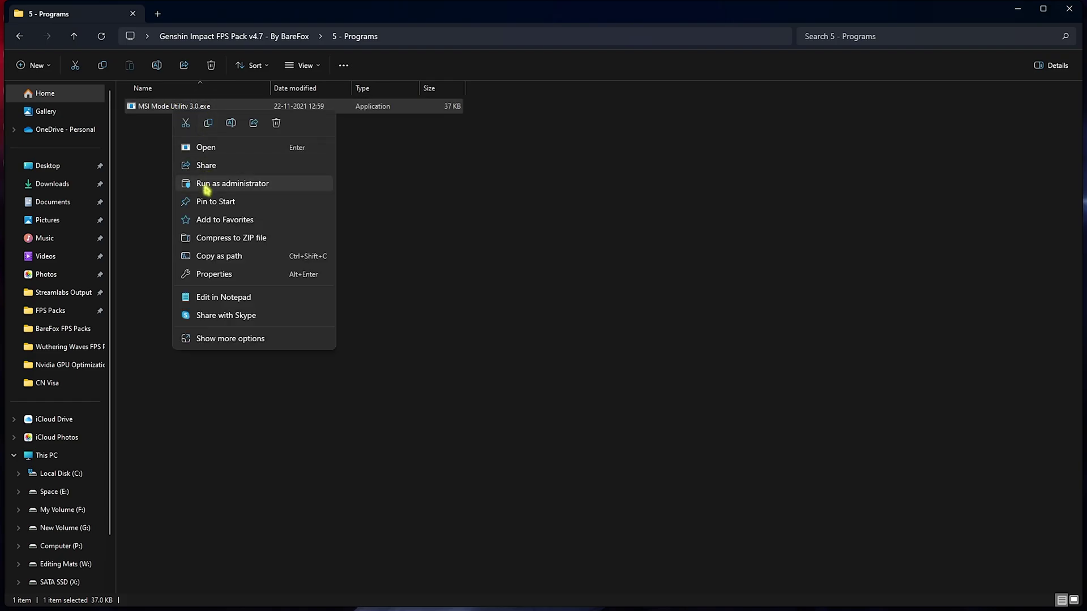
click(206, 183)
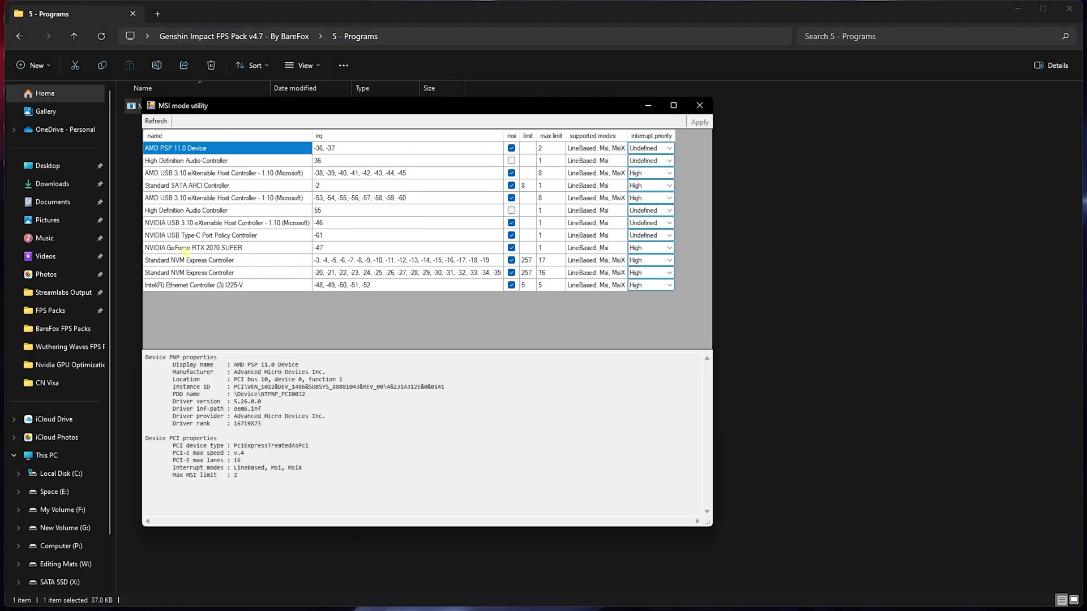
click(488, 250)
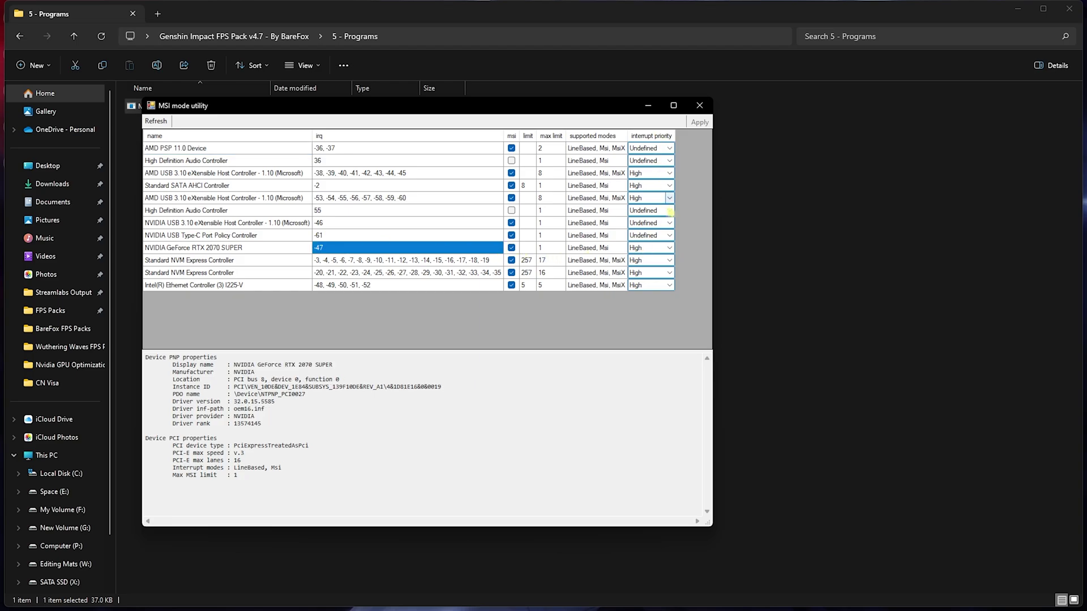
click(669, 247)
click(645, 281)
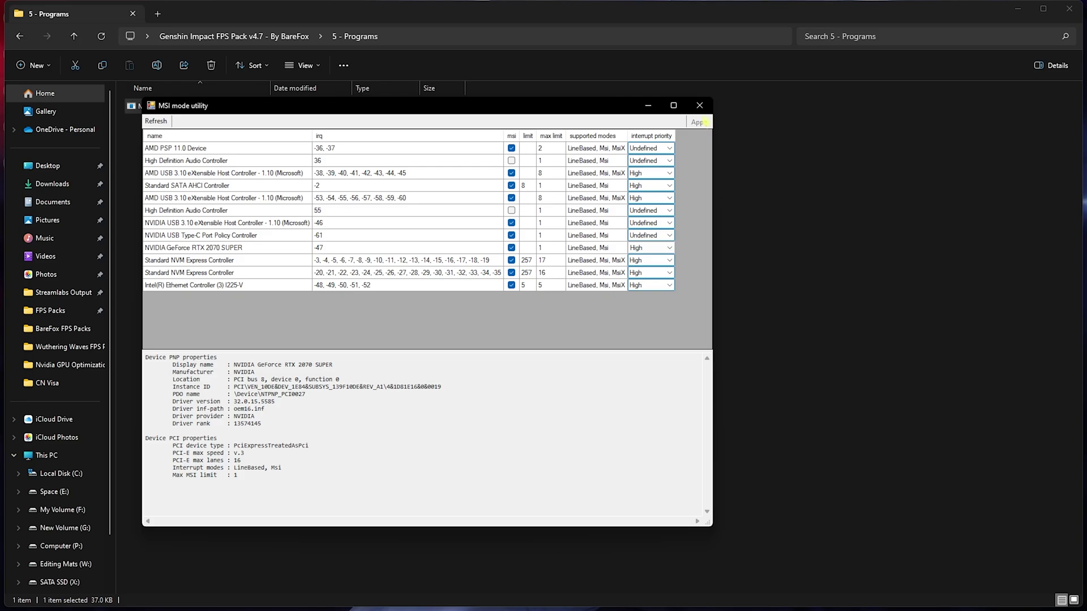
click(699, 105)
key(alt+Up)
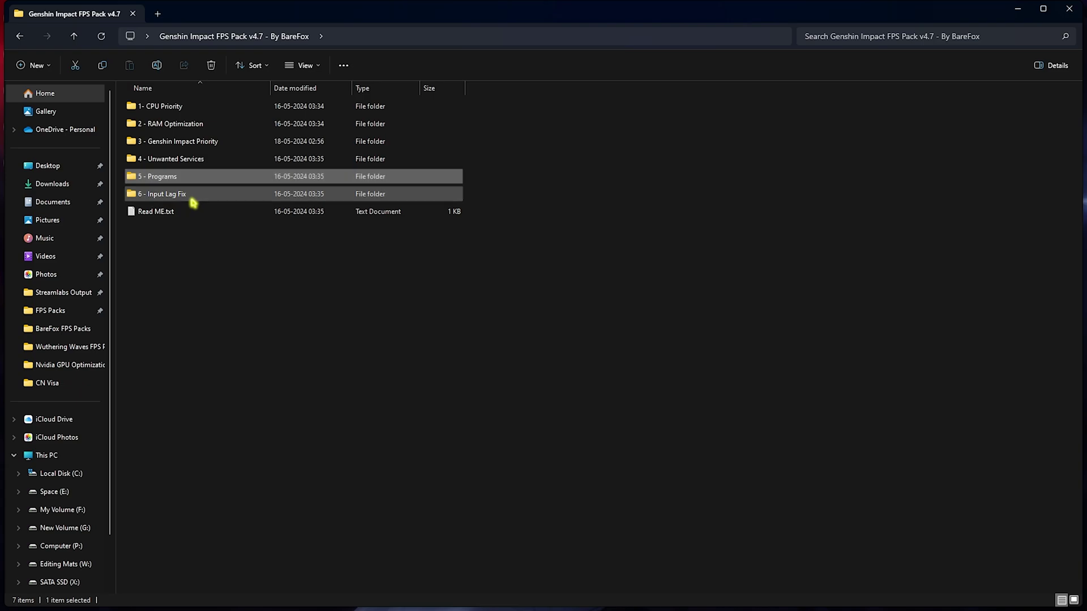
Review the Keyboard Latency Fix and Mouse Latency Registries folders, then close File Explorer.
double_click(192, 199)
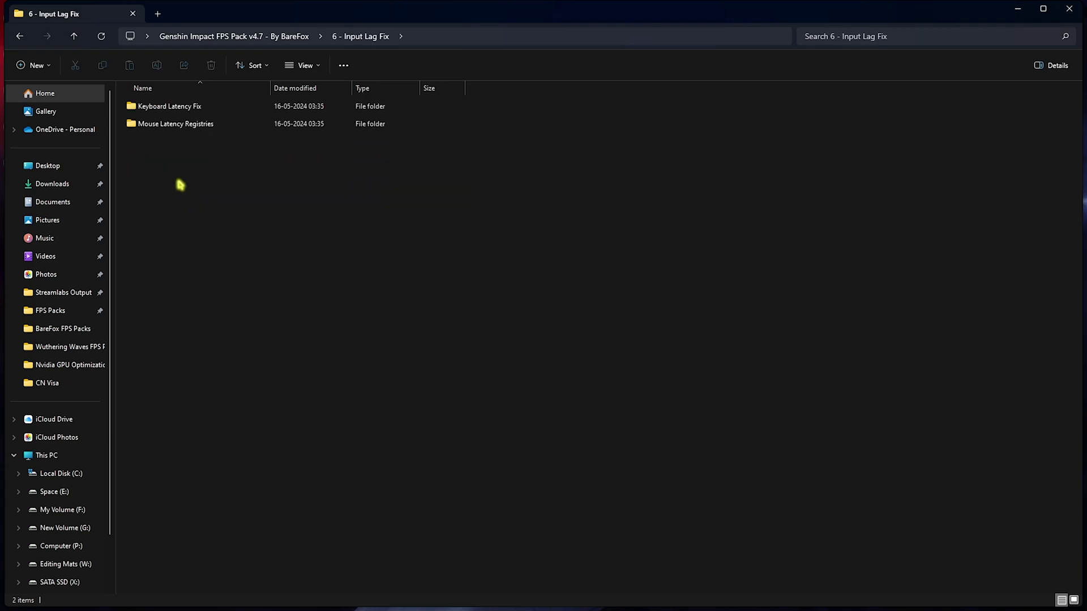
double_click(185, 115)
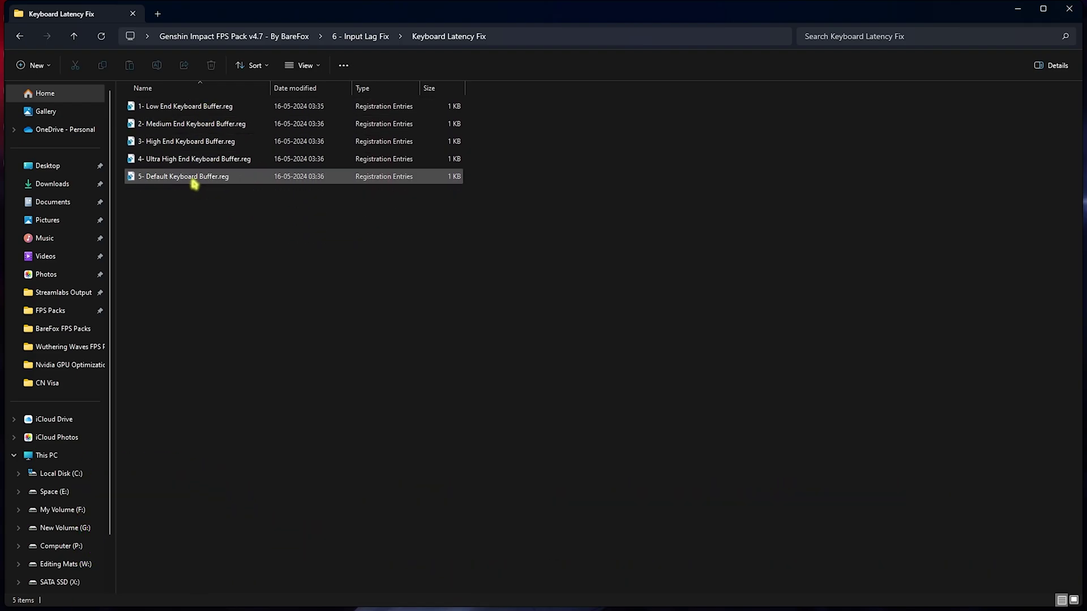
click(369, 36)
double_click(187, 127)
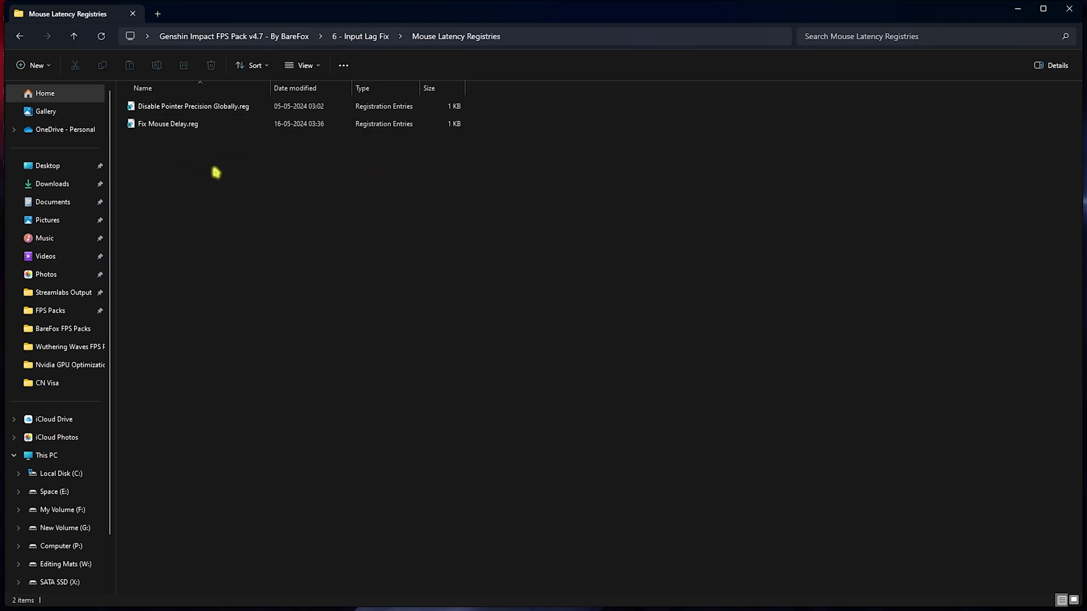
drag(149, 141, 187, 126)
click(194, 169)
click(229, 107)
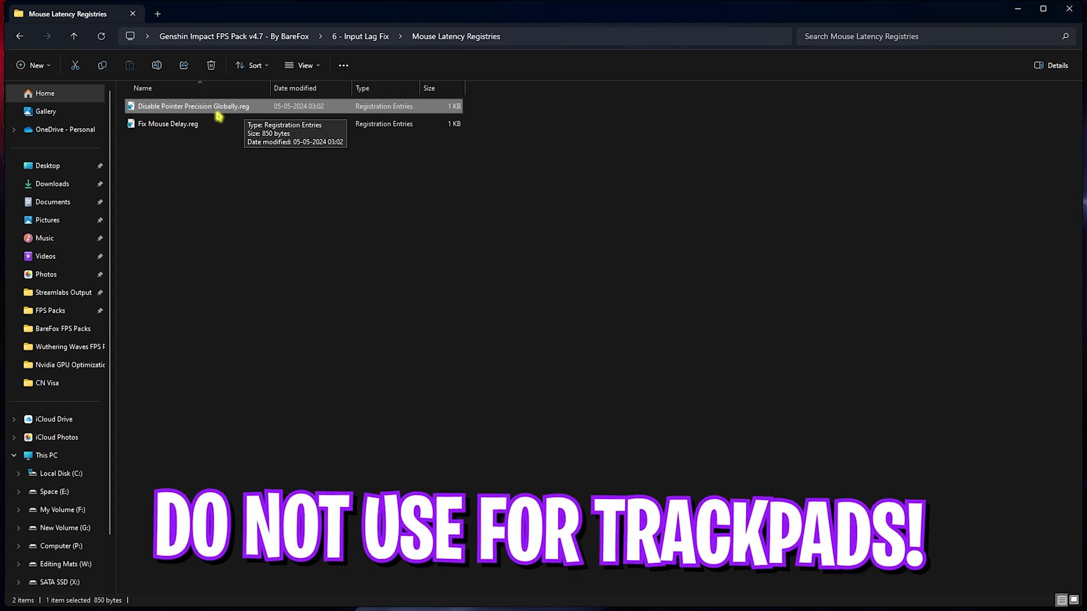
key(alt+Up)
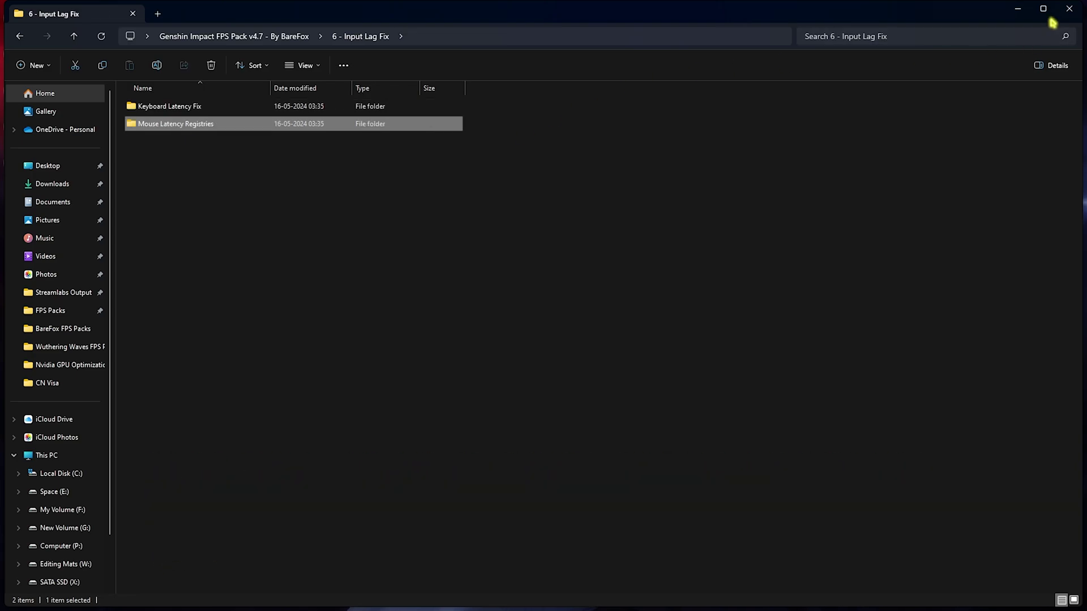
click(1061, 13)
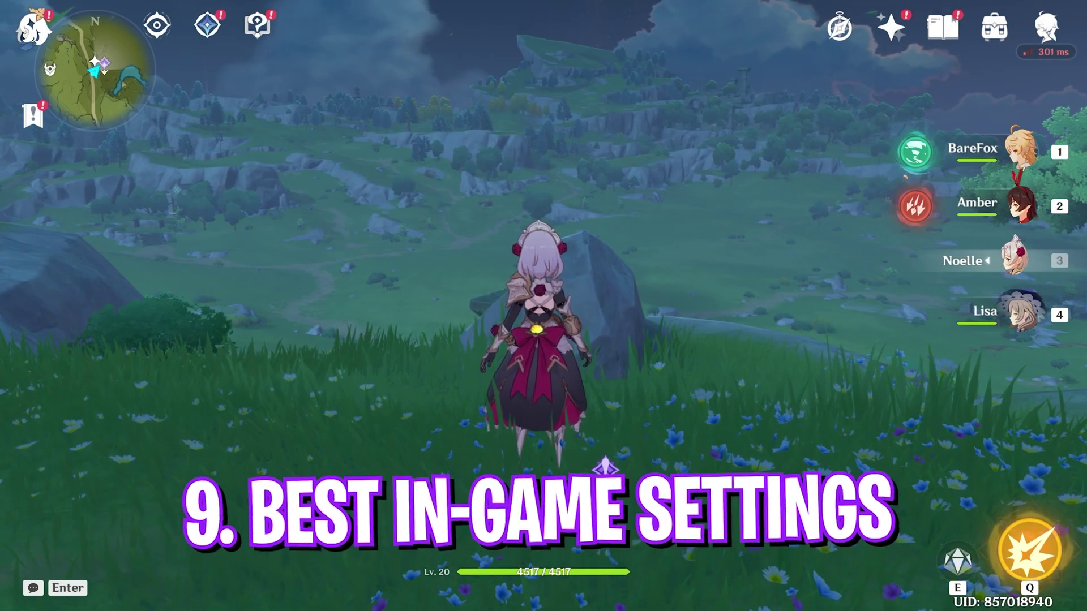
Open Genshin Impact's Graphics settings, keeping 1920x1080 Fullscreen display mode and 60 FPS.
key(Escape)
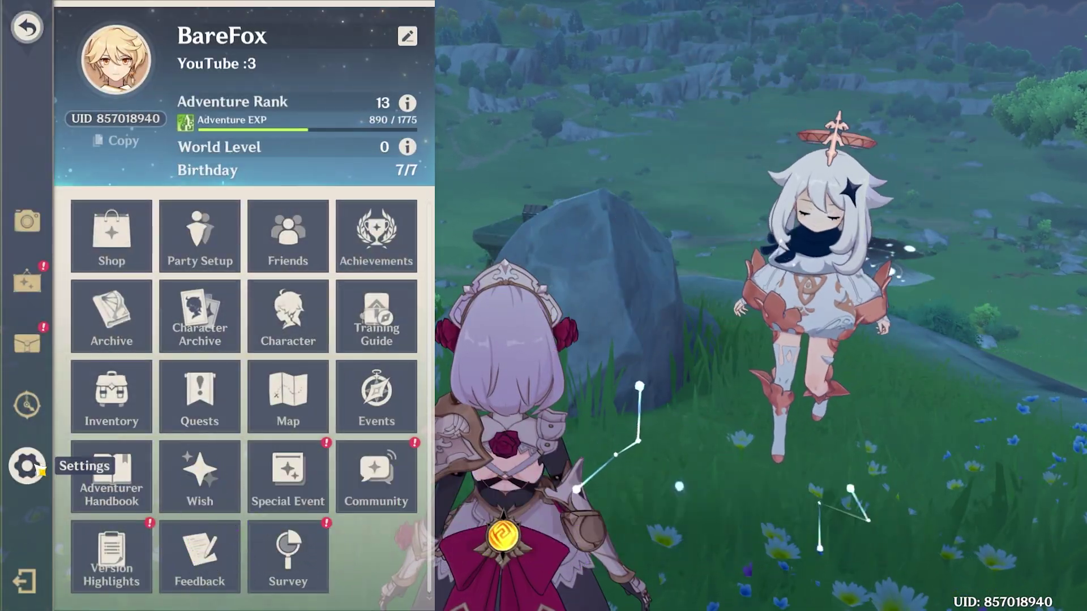
click(26, 467)
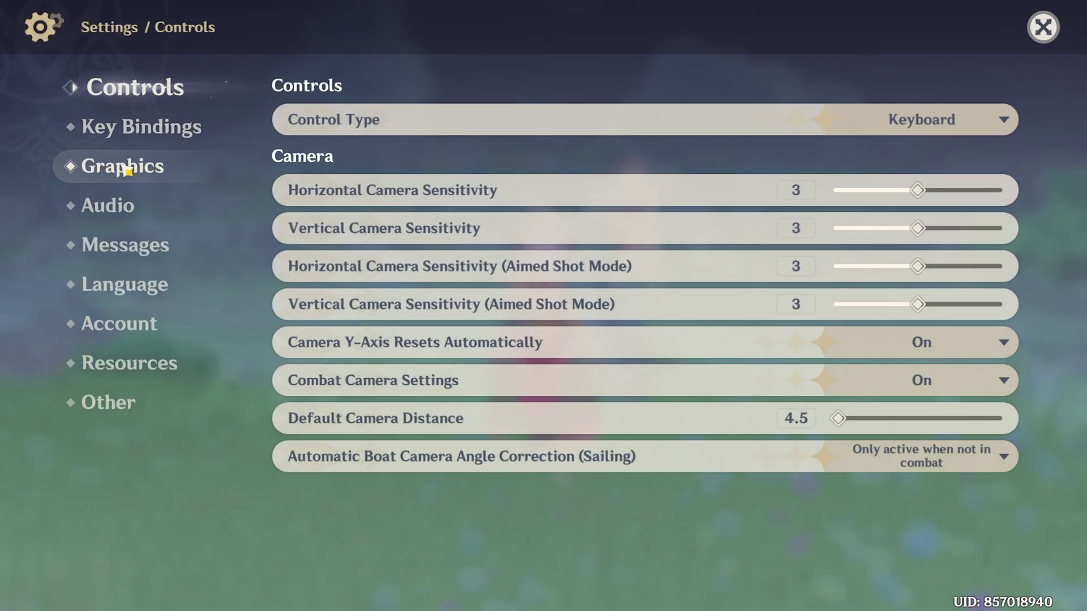
click(124, 167)
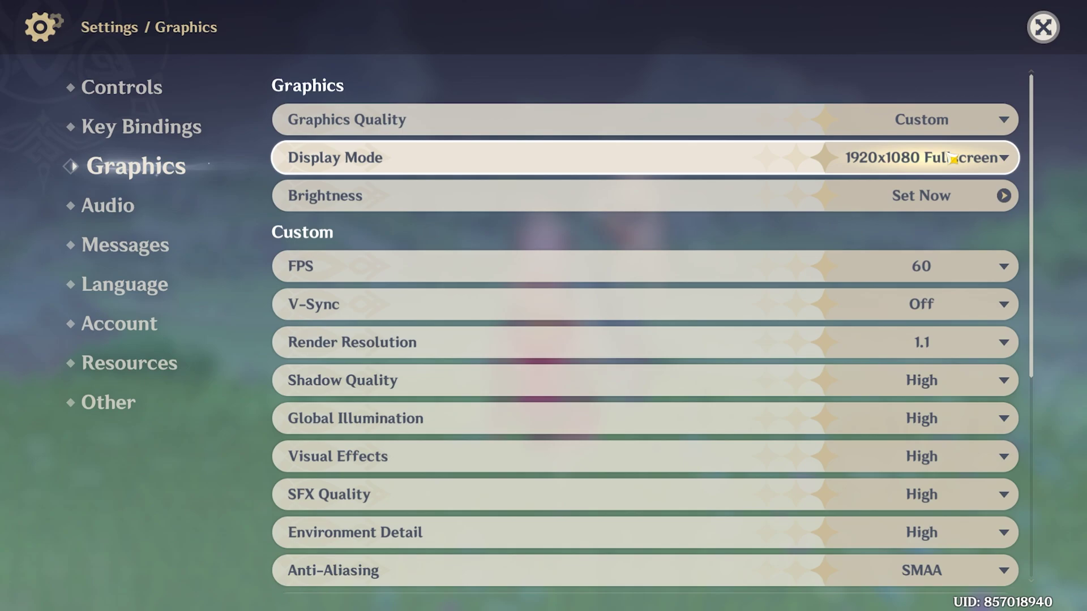
click(931, 161)
click(918, 191)
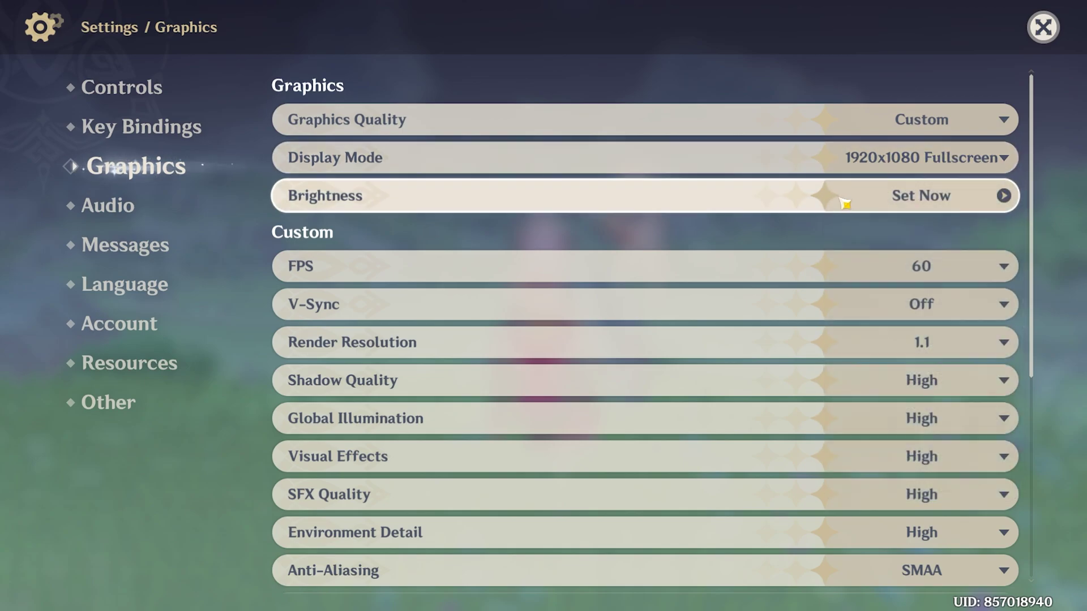
click(938, 275)
click(857, 351)
scroll(946, 272, down, 1)
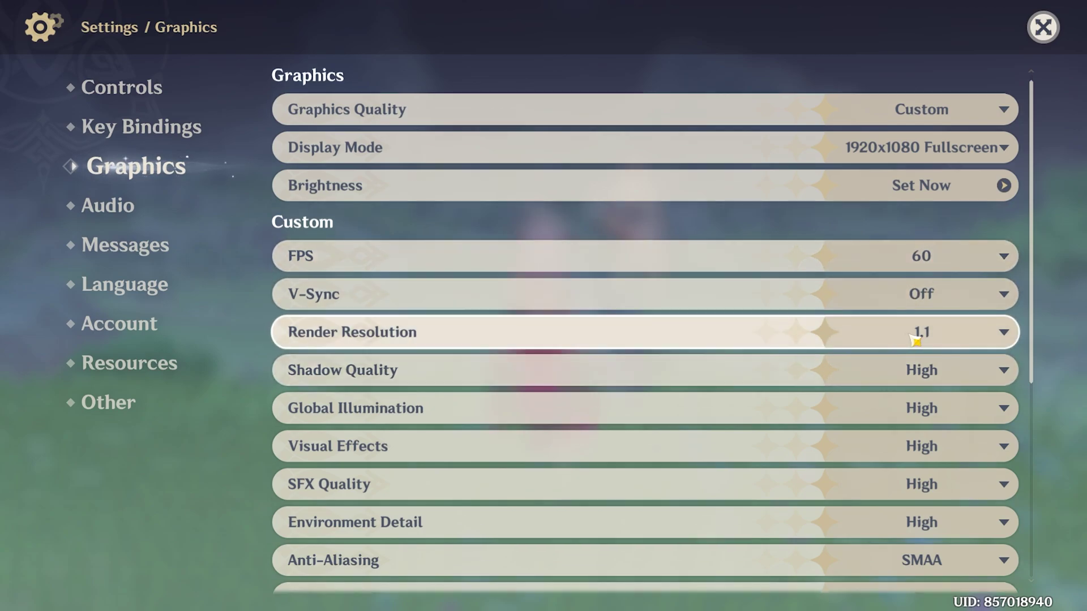
click(941, 335)
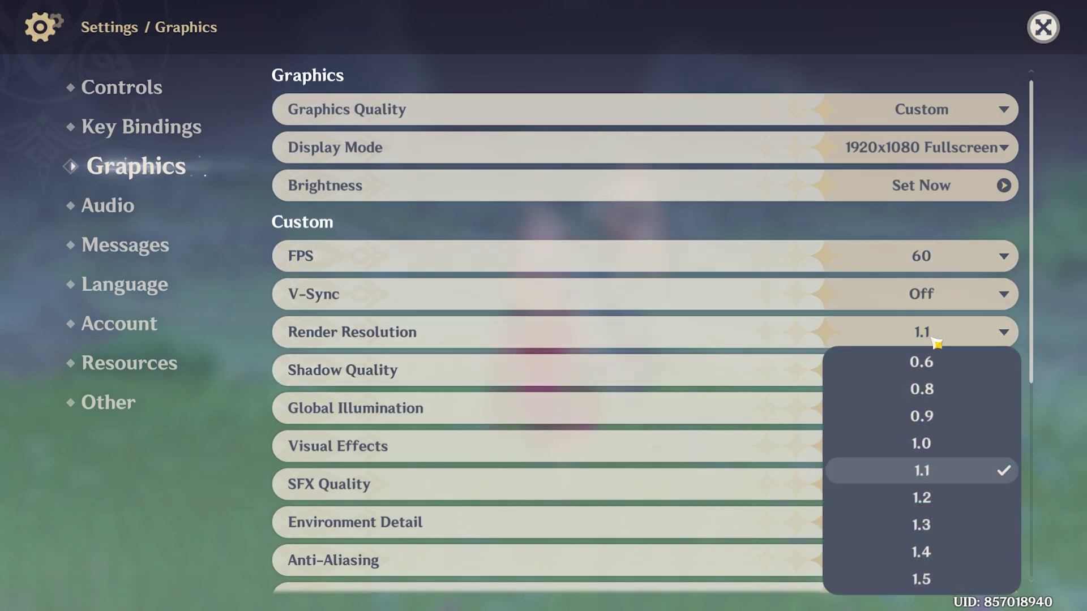
Set Render Resolution 0.8, Shadow Low, Global Illumination and Visual Effects Medium, SFX and Environment Low.
click(937, 396)
click(928, 370)
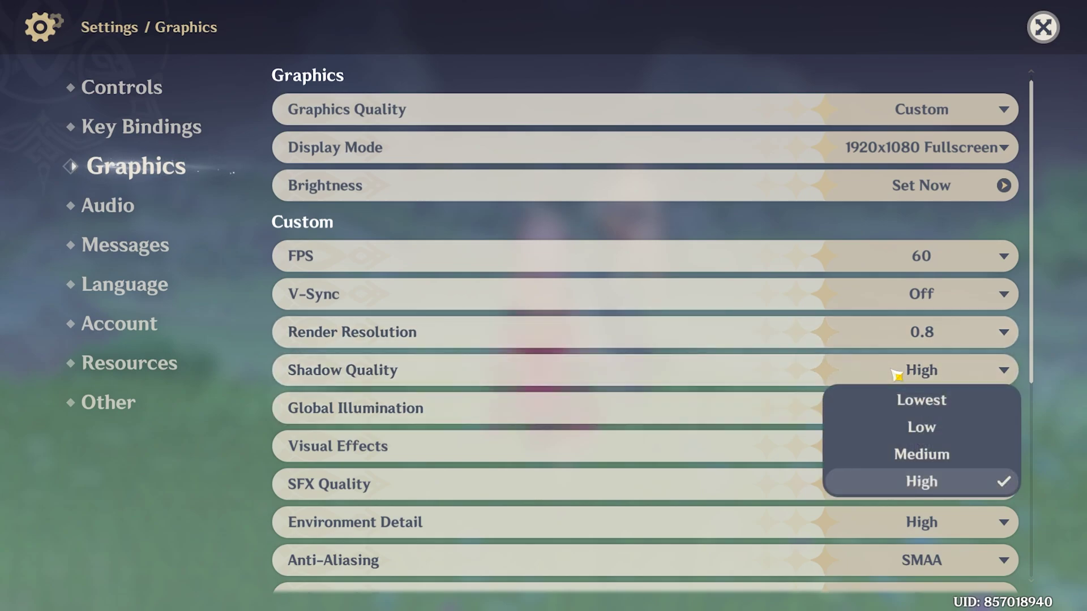
click(837, 427)
scroll(606, 407, down, 1)
click(937, 401)
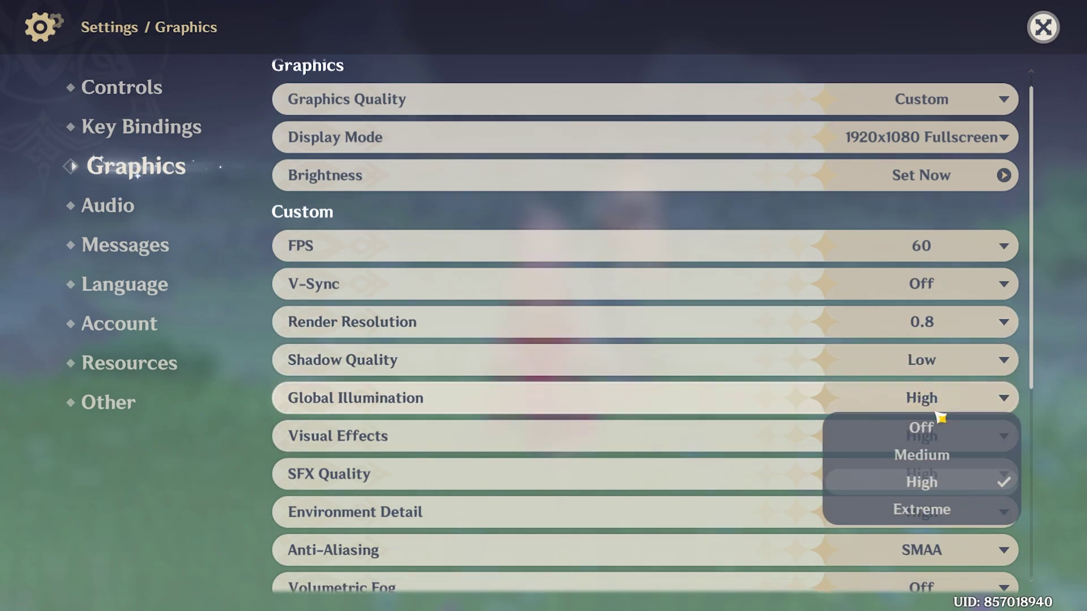
click(932, 453)
scroll(680, 413, down, 1)
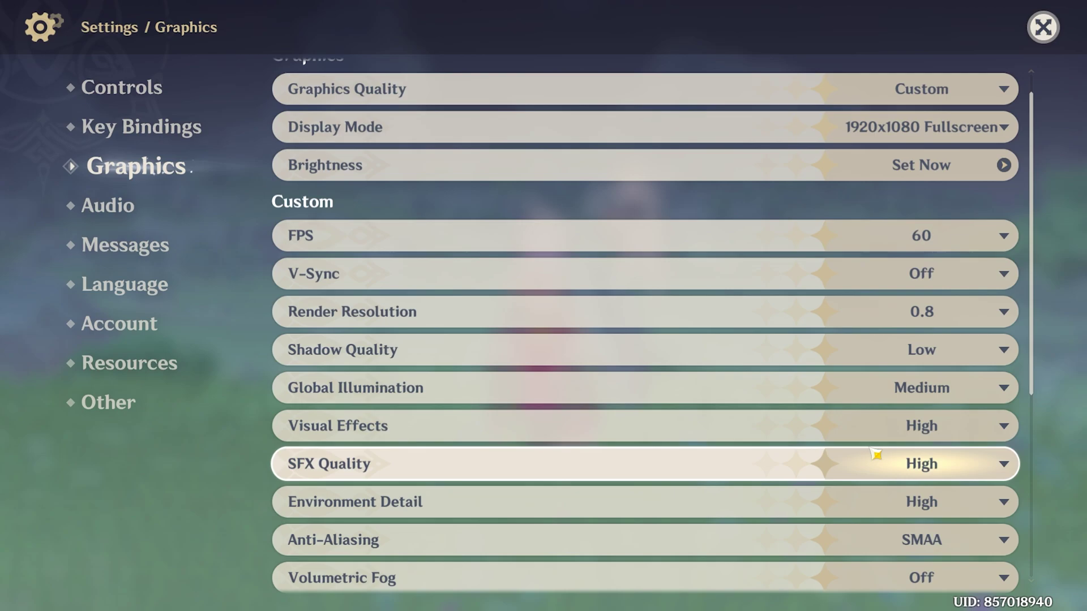
click(893, 436)
click(897, 506)
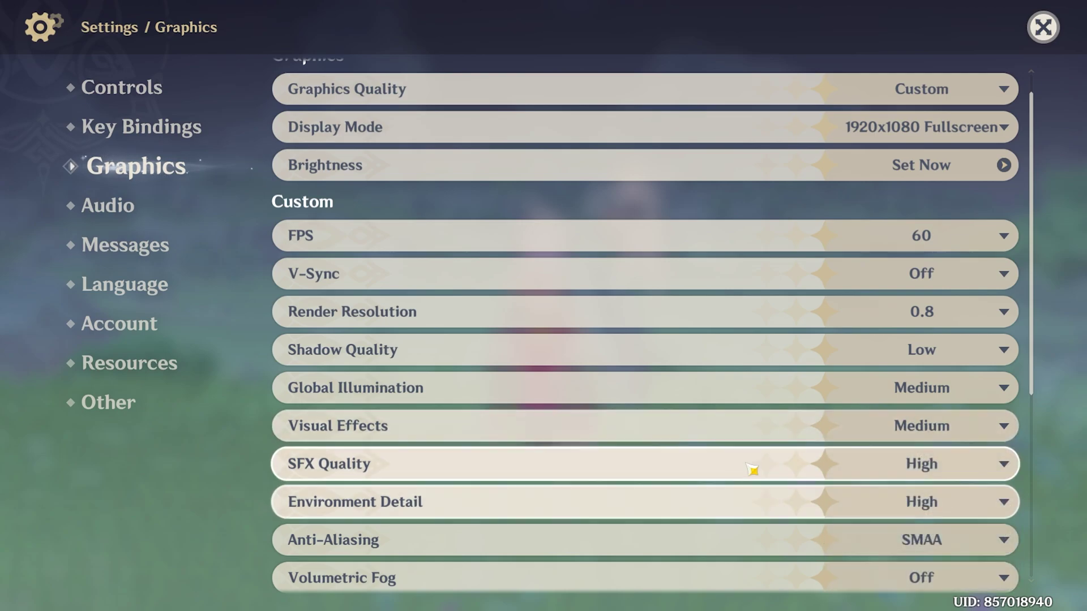
scroll(804, 458, down, 2)
click(859, 443)
click(892, 499)
scroll(707, 465, down, 3)
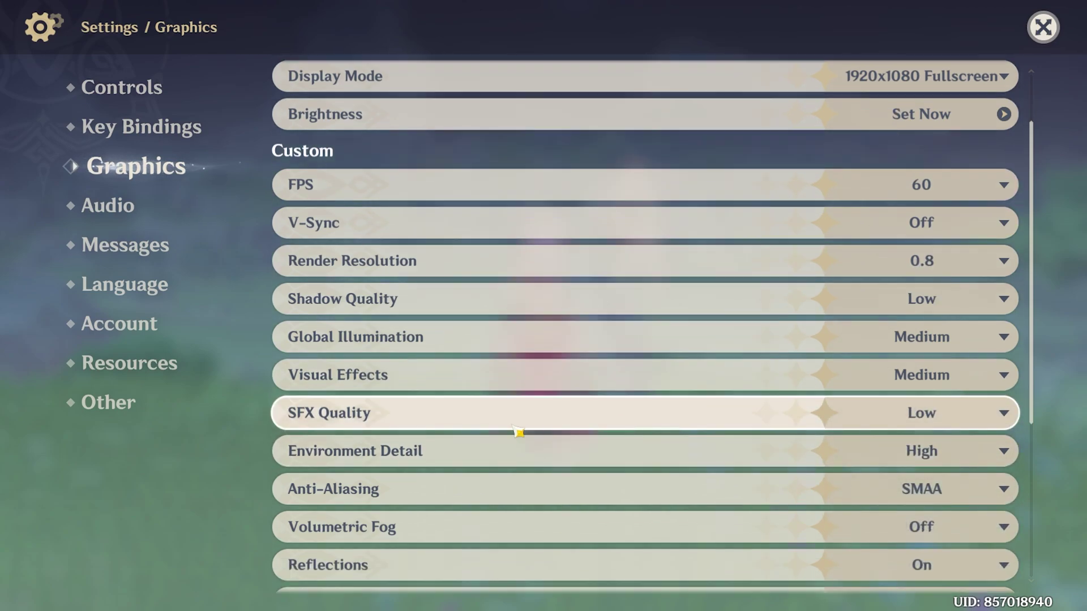
click(970, 455)
click(866, 504)
Use FSR 2 anti-aliasing, turn Volumetric Fog, Reflections, Motion Blur and Bloom off, keep Crowd Density High.
scroll(670, 432, down, 6)
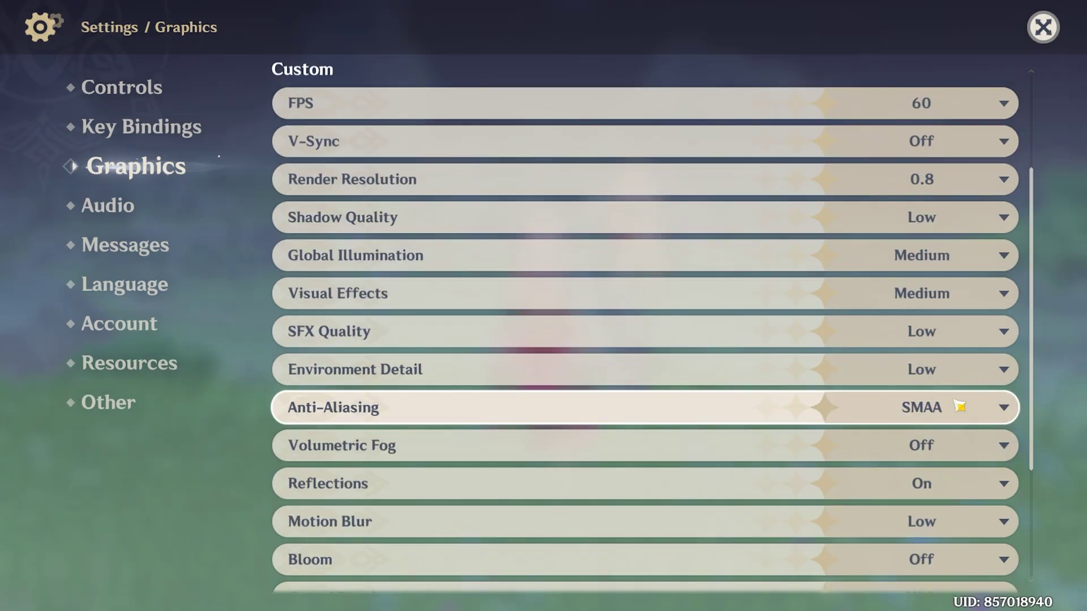
click(957, 405)
click(940, 460)
scroll(707, 419, down, 3)
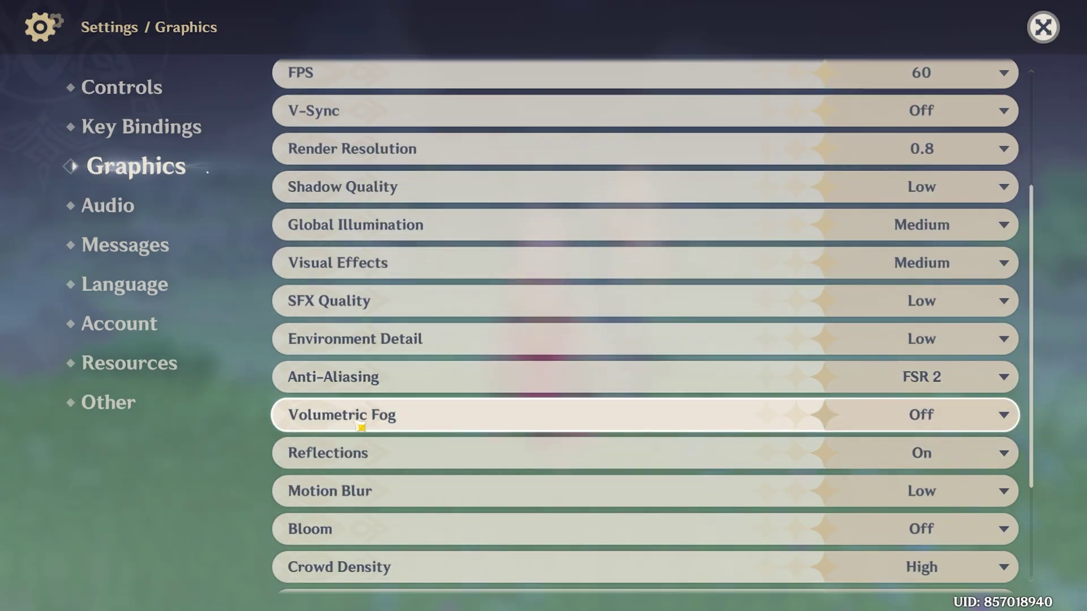
click(925, 415)
click(923, 444)
scroll(446, 451, down, 3)
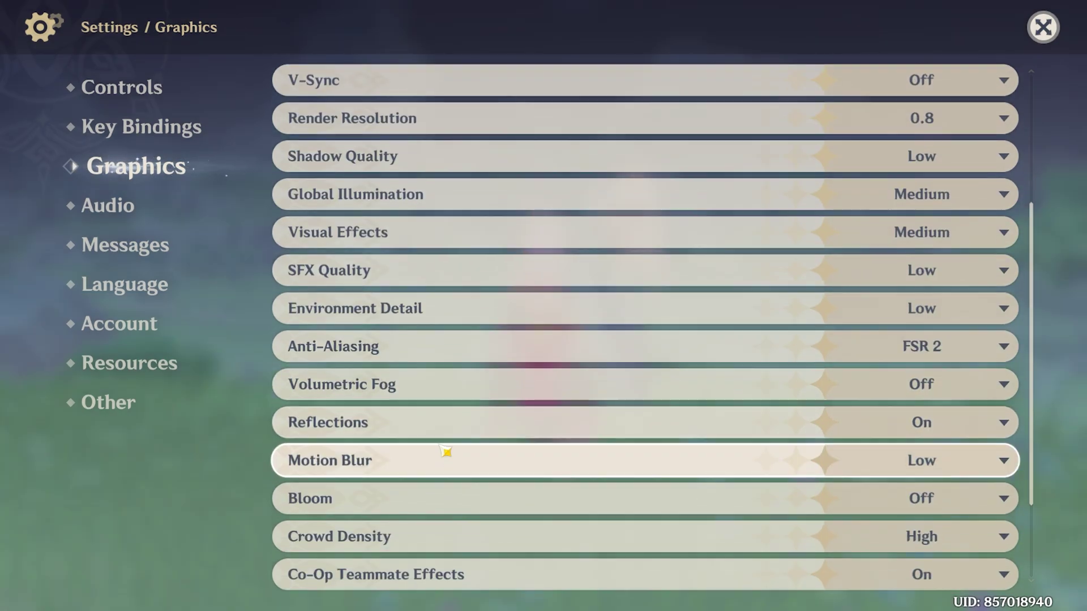
click(928, 422)
click(925, 451)
click(922, 461)
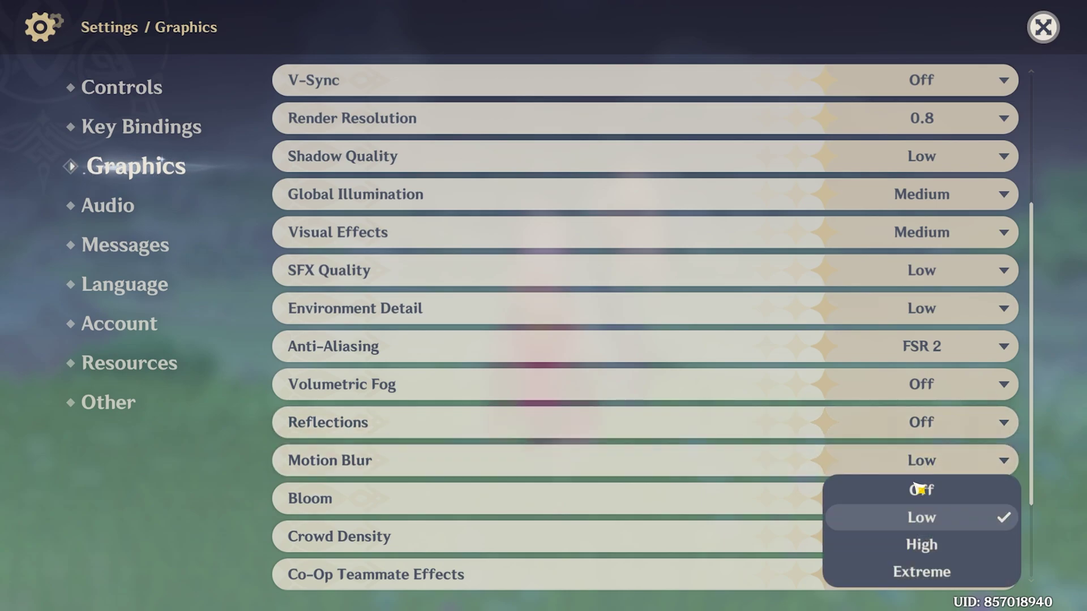
click(922, 487)
scroll(660, 468, down, 1)
click(940, 460)
click(922, 487)
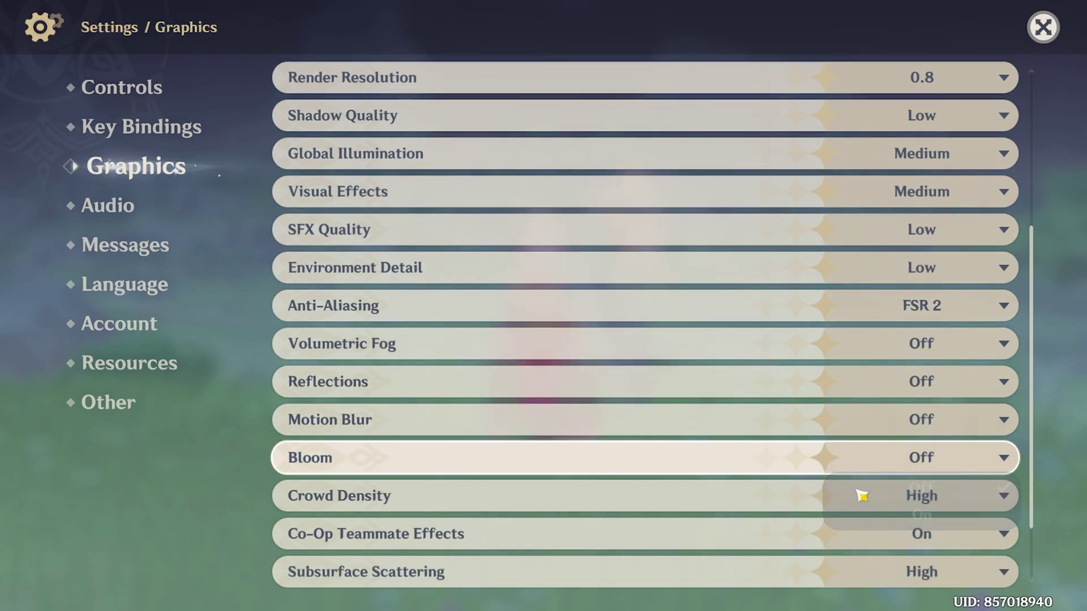
scroll(861, 494, down, 1)
click(861, 467)
click(906, 517)
Set Subsurface Scattering Medium and Anisotropic Filtering 2x, keeping Dynamic Character Resolution on.
scroll(591, 462, down, 1)
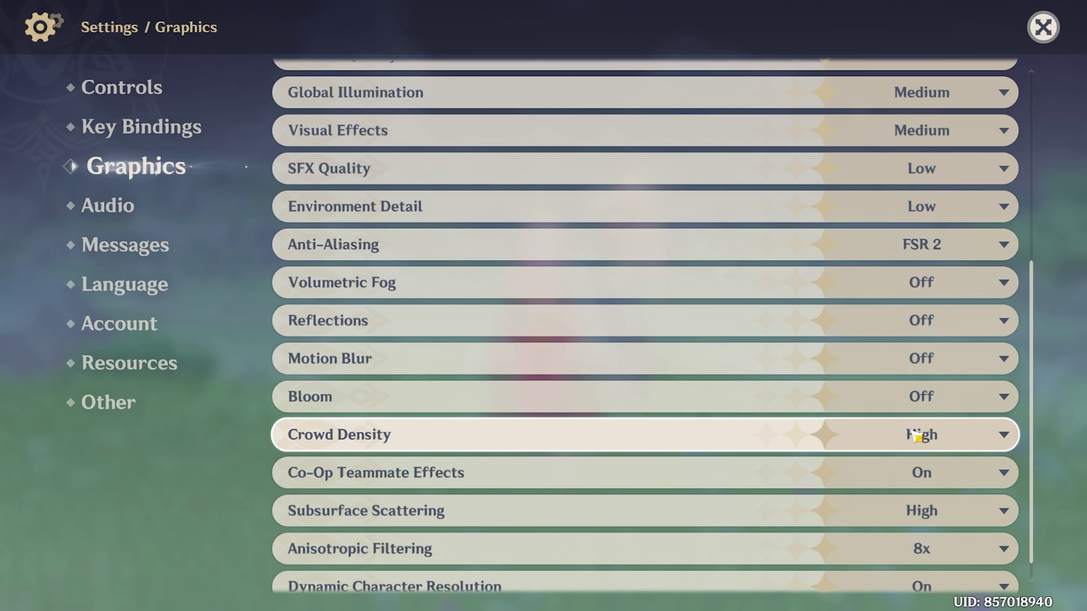
scroll(917, 481, down, 1)
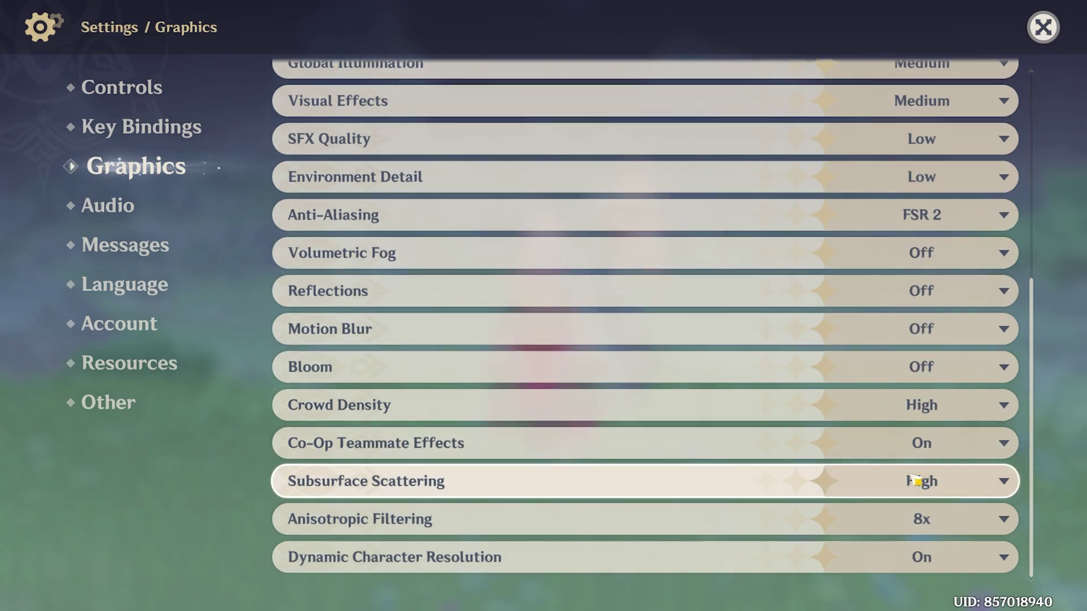
click(648, 487)
click(921, 544)
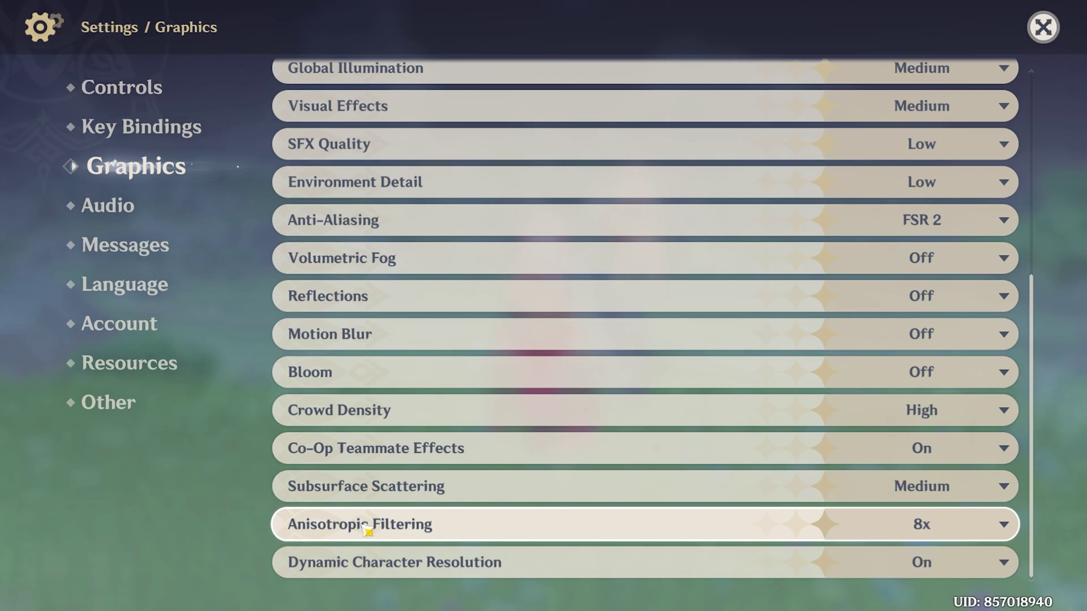
click(702, 535)
click(854, 414)
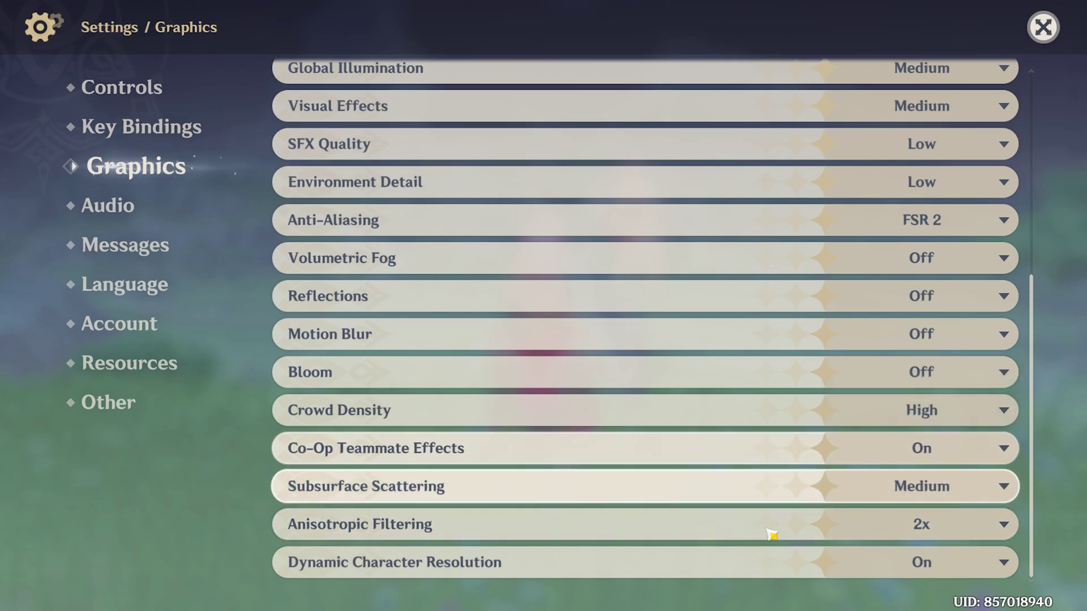
click(905, 572)
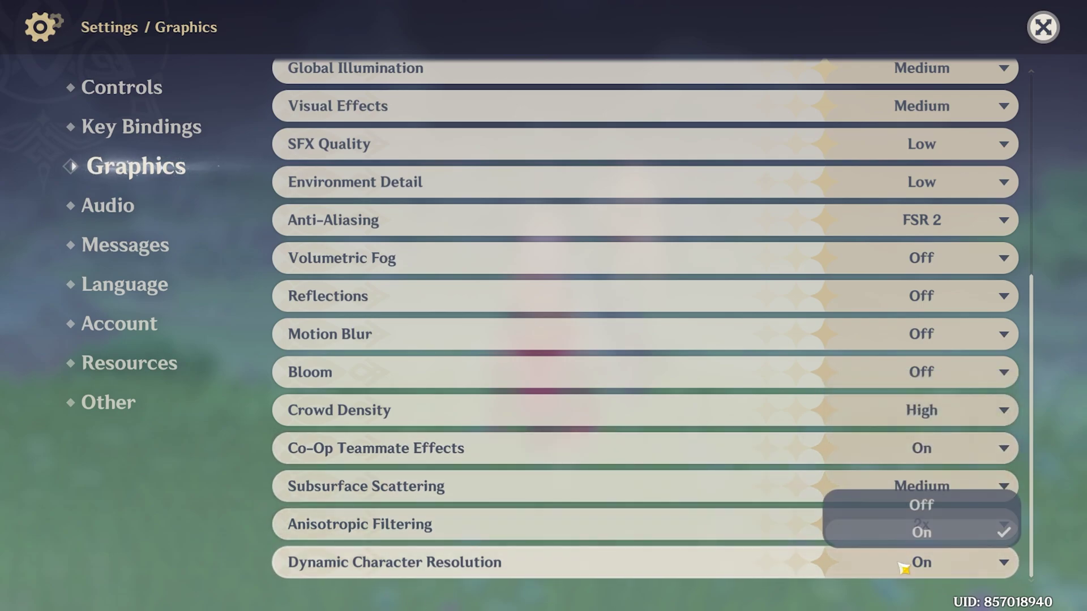
click(849, 505)
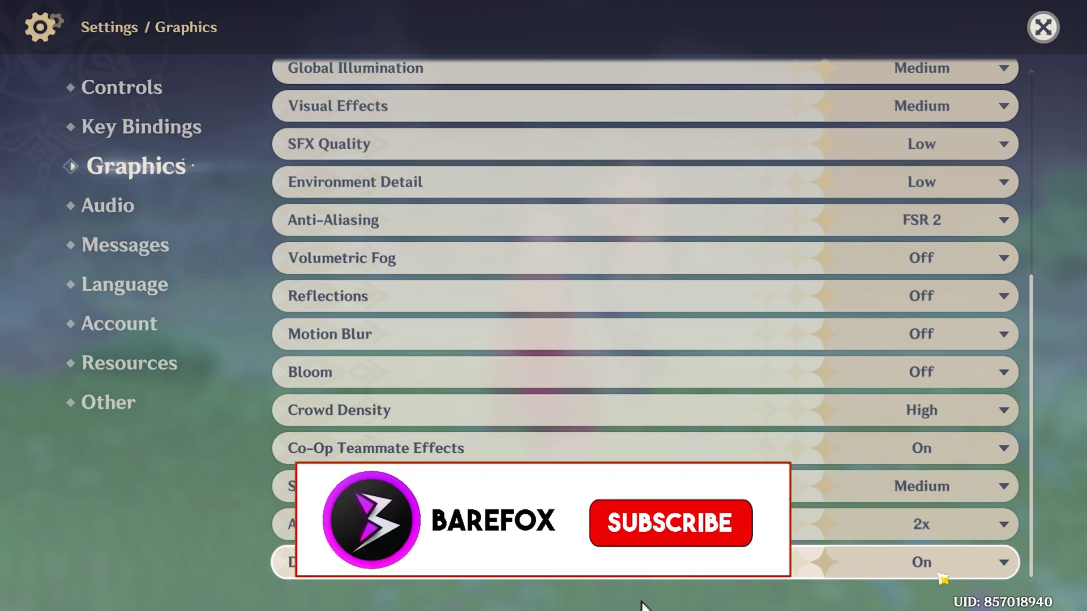
Leave the settings menu and fire a charged shot at the nearby enemy.
key(Escape)
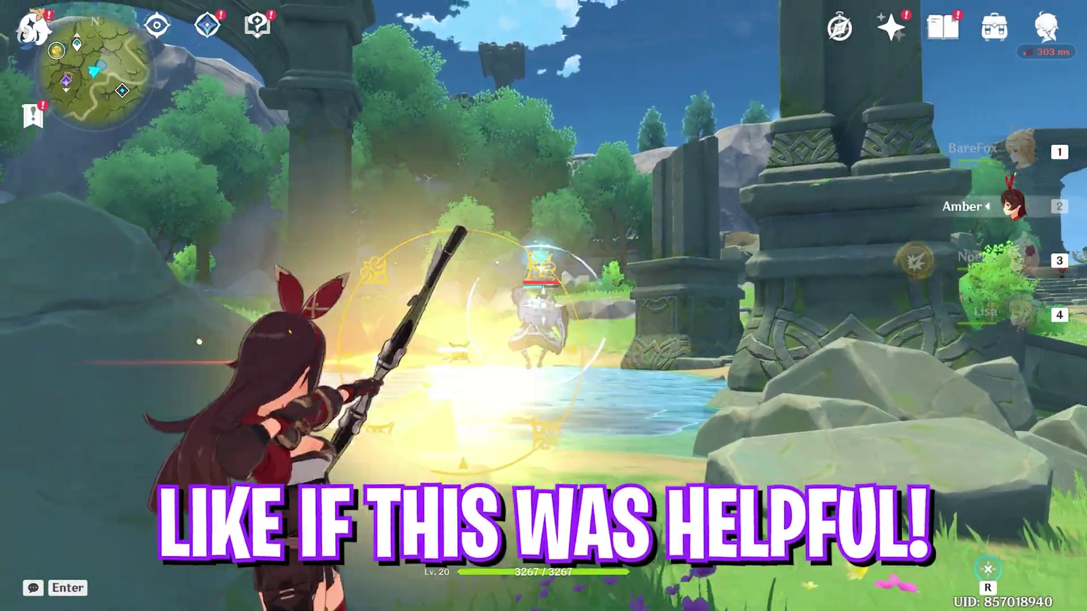
key(a)
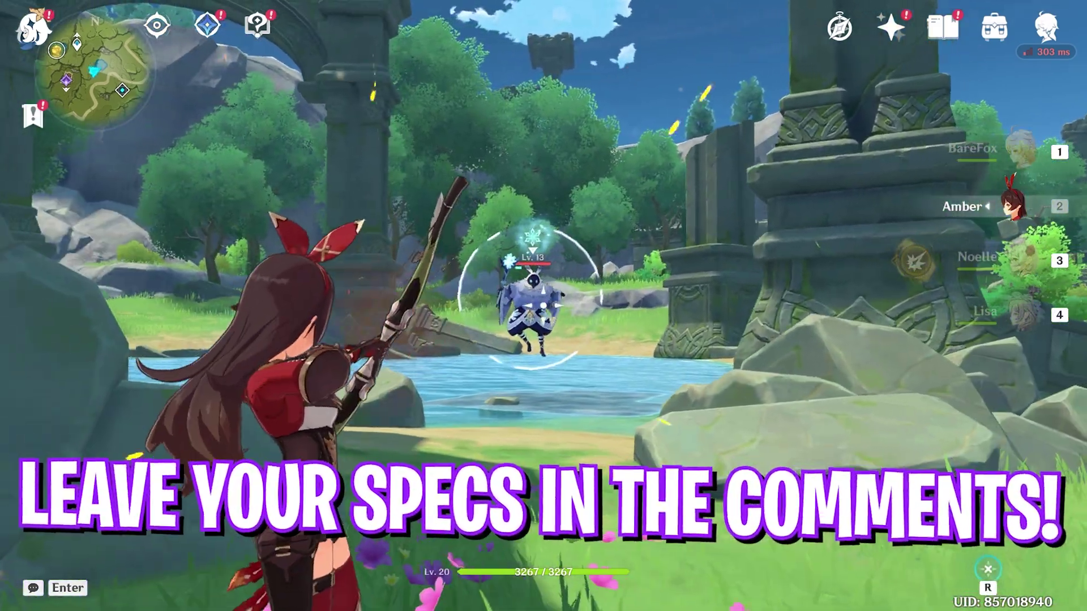